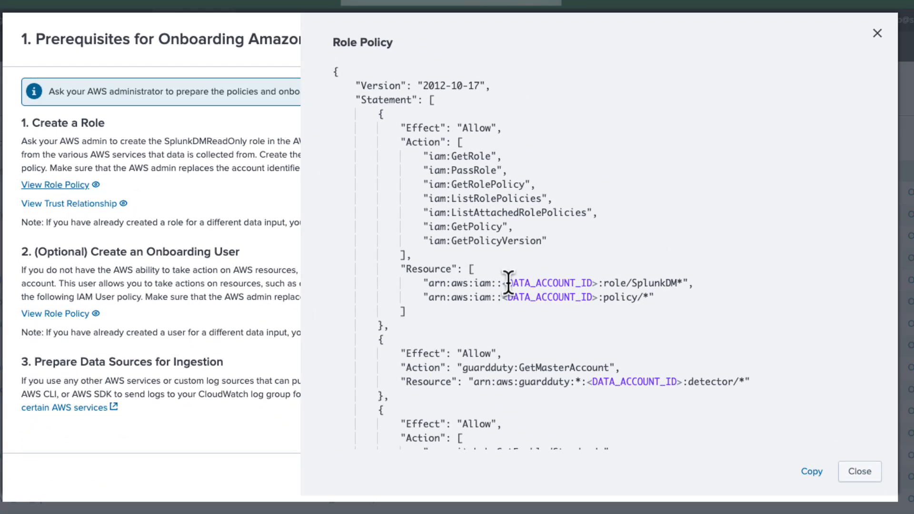
Copy the role policy JSON from Splunk Data Manager and paste it into the empty Untitled-1 file in VS Code
{"action": "left_click_drag", "start_coordinate": [502, 283], "coordinate": [598, 283]}
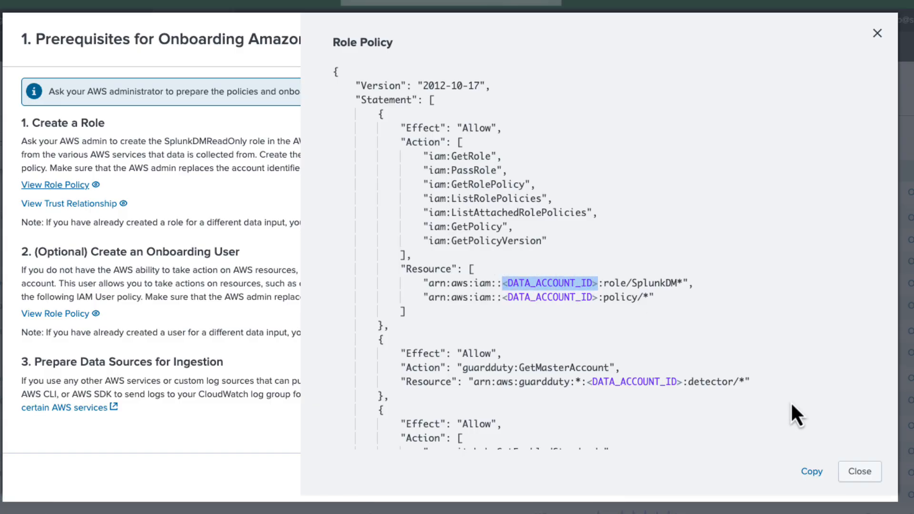
{"action": "left_click", "coordinate": [812, 471]}
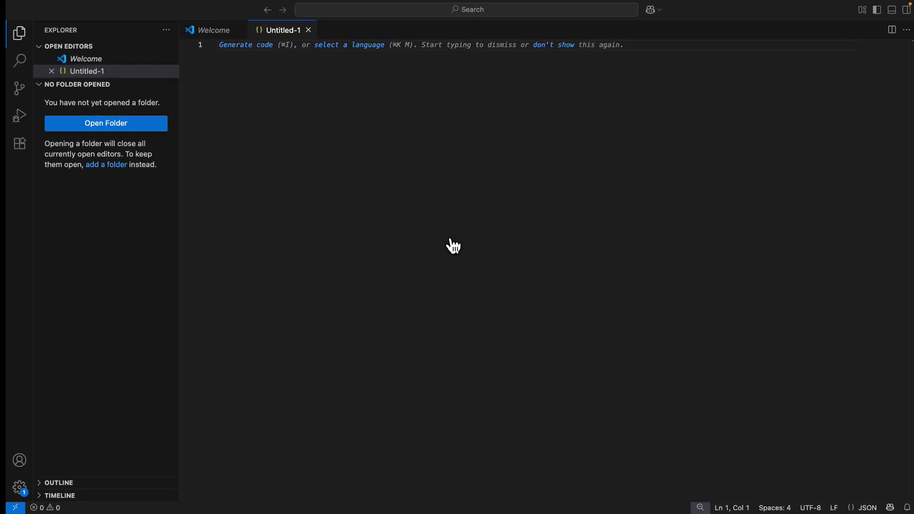
{"action": "key", "text": "super+v"}
{"action": "scroll", "coordinate": [449, 236], "scroll_direction": "up", "scroll_amount": 20}
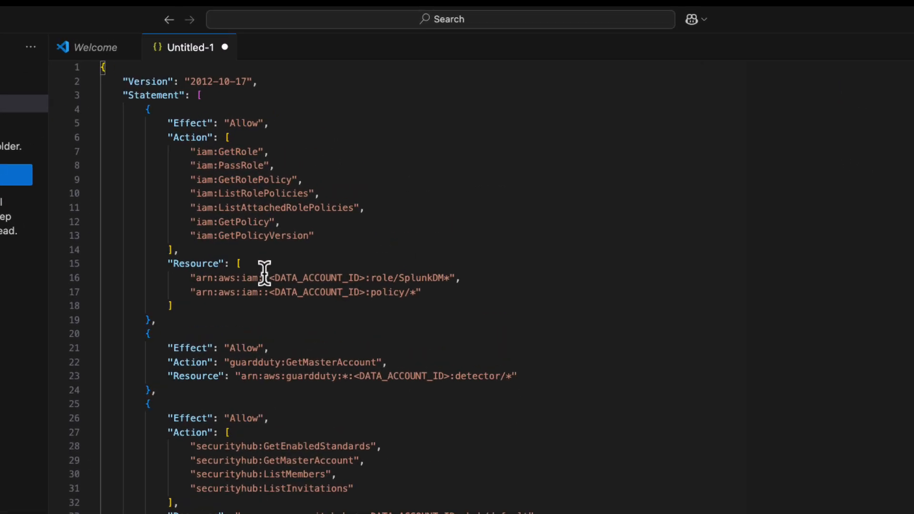
Find the <DATA_ACCOUNT_ID> placeholder in the pasted policy and open the find-and-replace option
{"action": "left_click_drag", "start_coordinate": [268, 273], "coordinate": [351, 300]}
{"action": "key", "text": "super+f"}
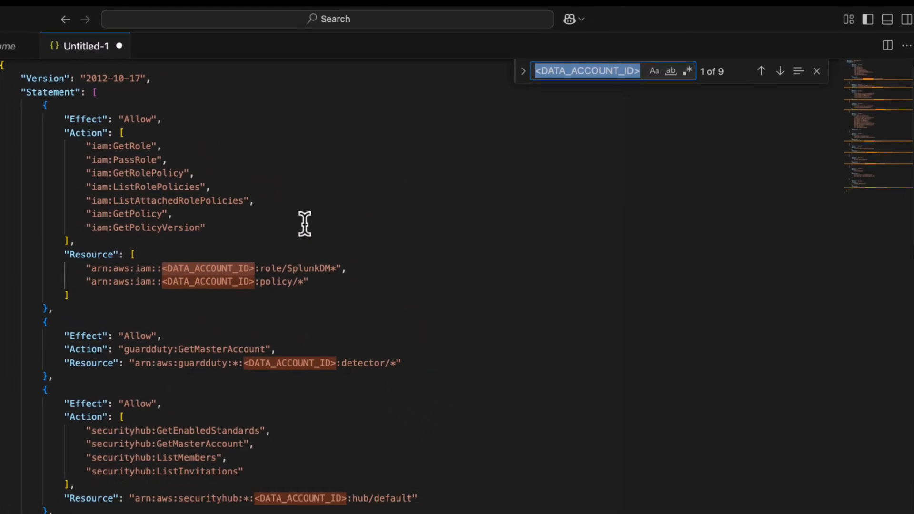
{"action": "left_click", "coordinate": [655, 95]}
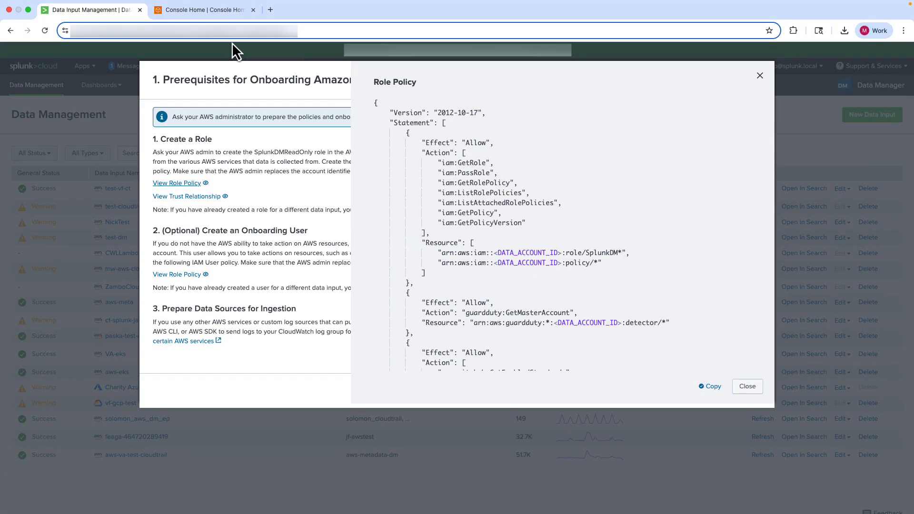
Switch to the AWS console in the browser and copy the account ID from the account details
{"action": "left_click", "coordinate": [188, 14]}
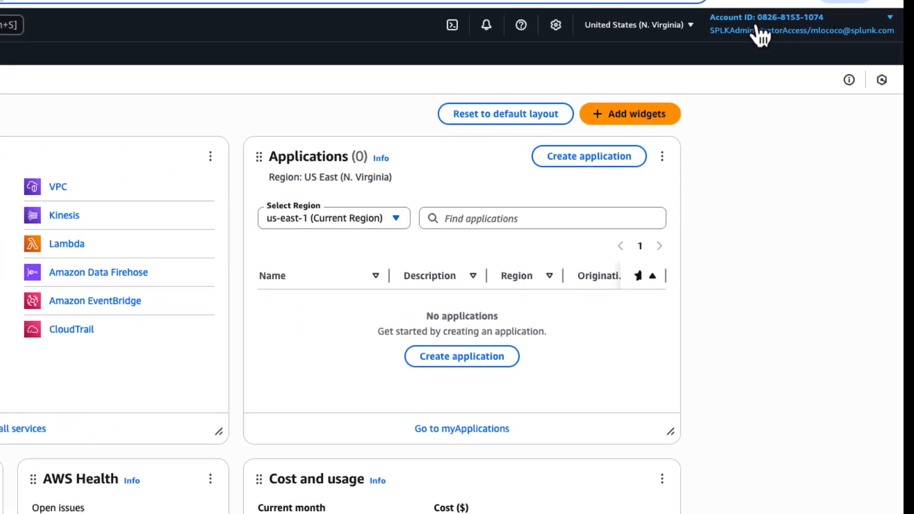
{"action": "left_click", "coordinate": [803, 51]}
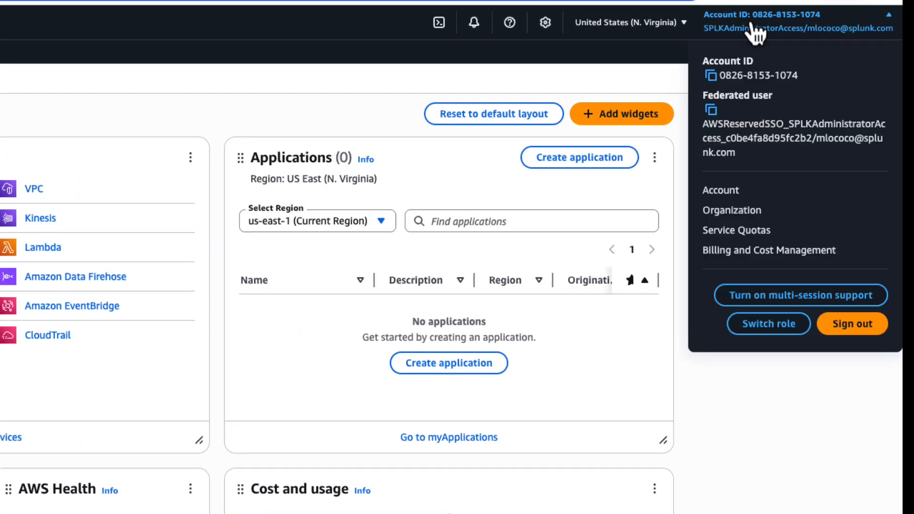
{"action": "left_click", "coordinate": [710, 76]}
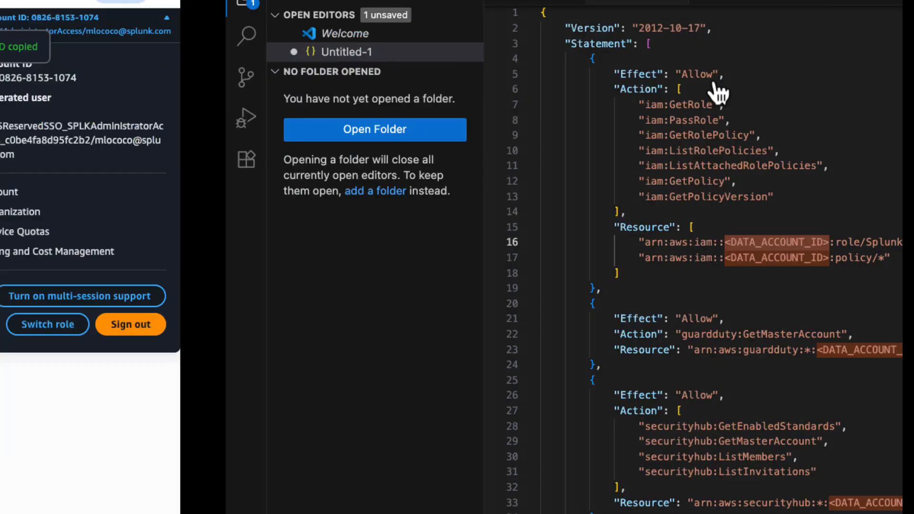
In VS Code, replace every <DATA_ACCOUNT_ID> placeholder with the copied AWS account ID and copy the entire policy
{"action": "left_click", "coordinate": [568, 90]}
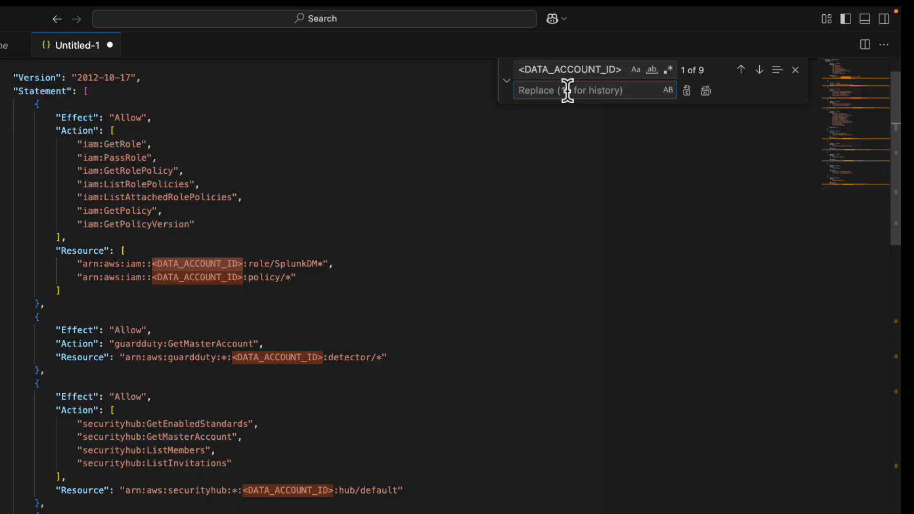
{"action": "key", "text": "super+v"}
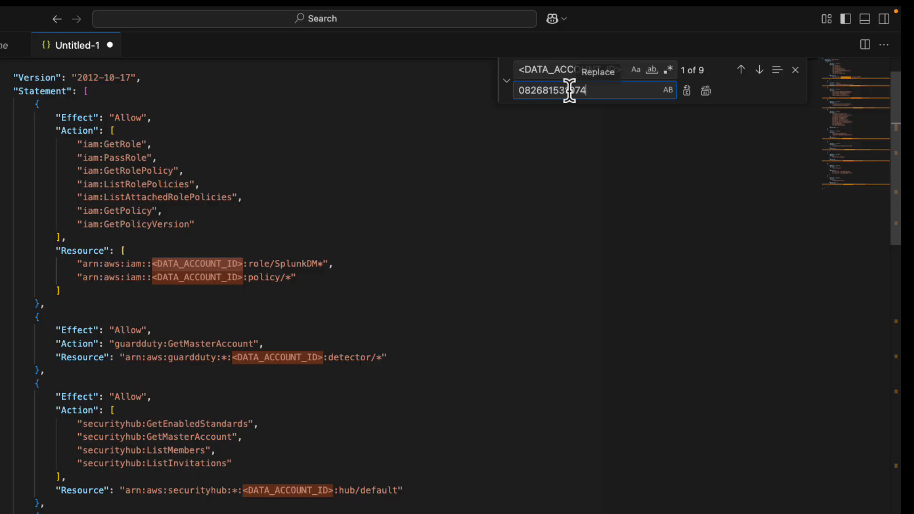
{"action": "left_click", "coordinate": [706, 90]}
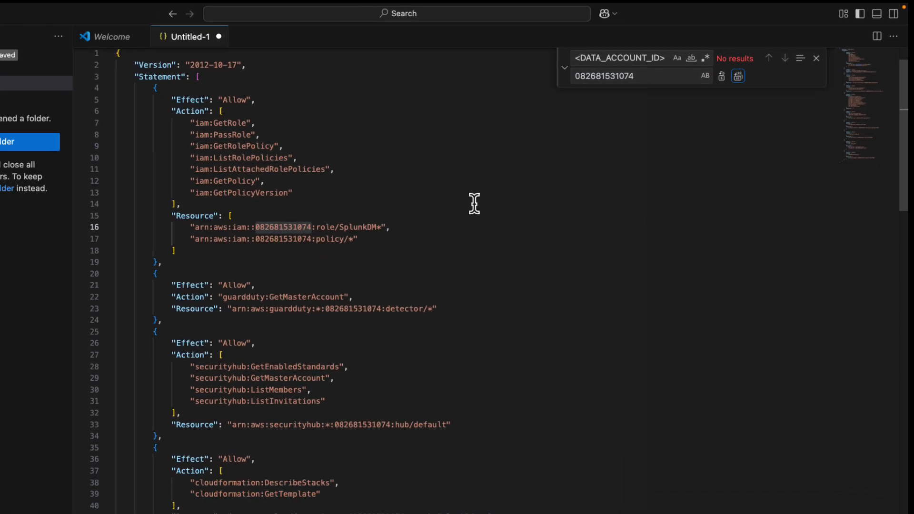
{"action": "key", "text": "super+a"}
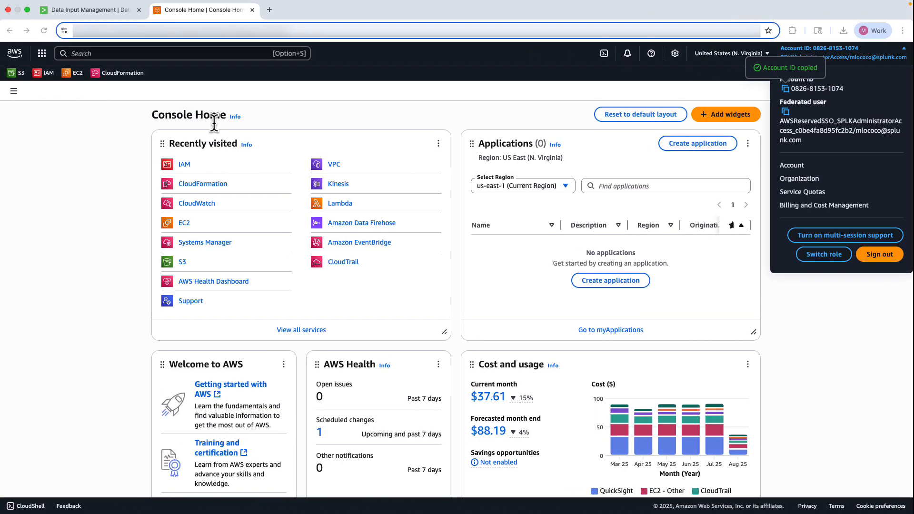
Go to the IAM policies in the AWS console and start a new policy using the JSON policy editor
{"action": "left_click", "coordinate": [124, 158]}
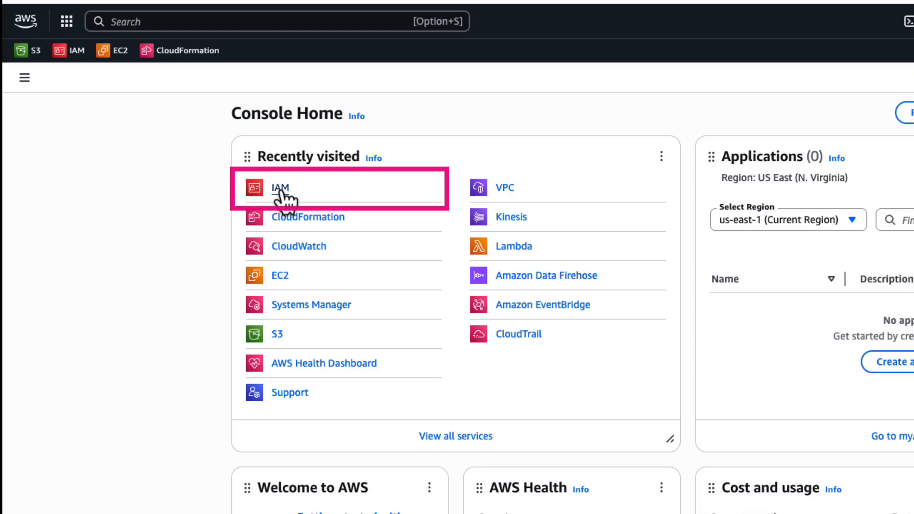
{"action": "left_click", "coordinate": [280, 189]}
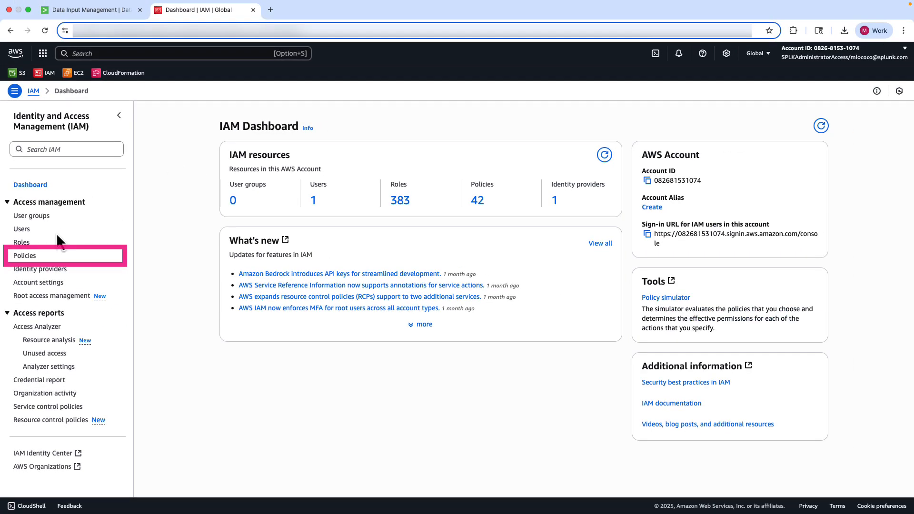
{"action": "left_click", "coordinate": [26, 257]}
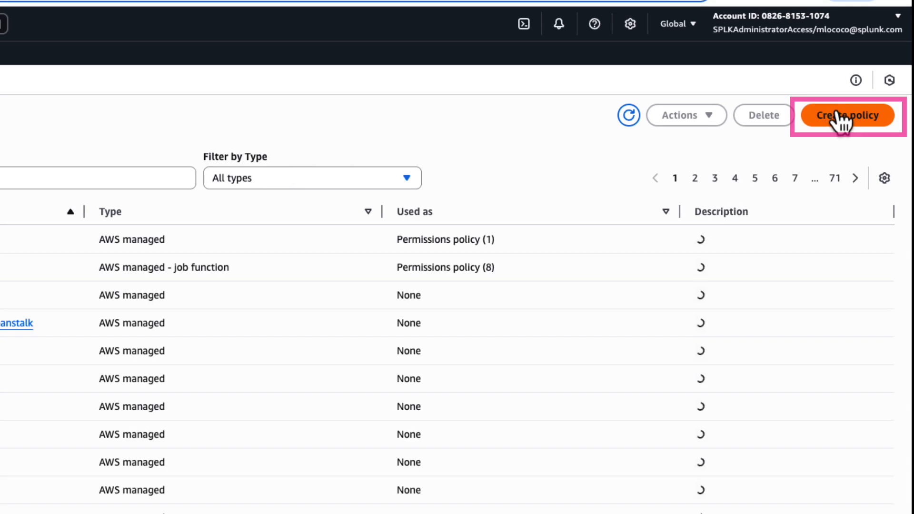
{"action": "left_click", "coordinate": [839, 119]}
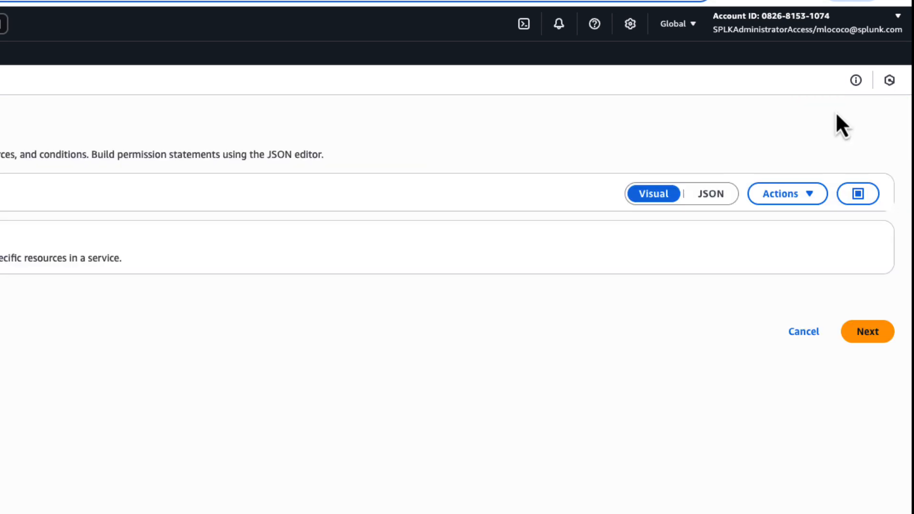
{"action": "left_click", "coordinate": [715, 192]}
Replace the default JSON in the policy editor with the edited Splunk role policy and proceed to the review
{"action": "left_click", "coordinate": [187, 269]}
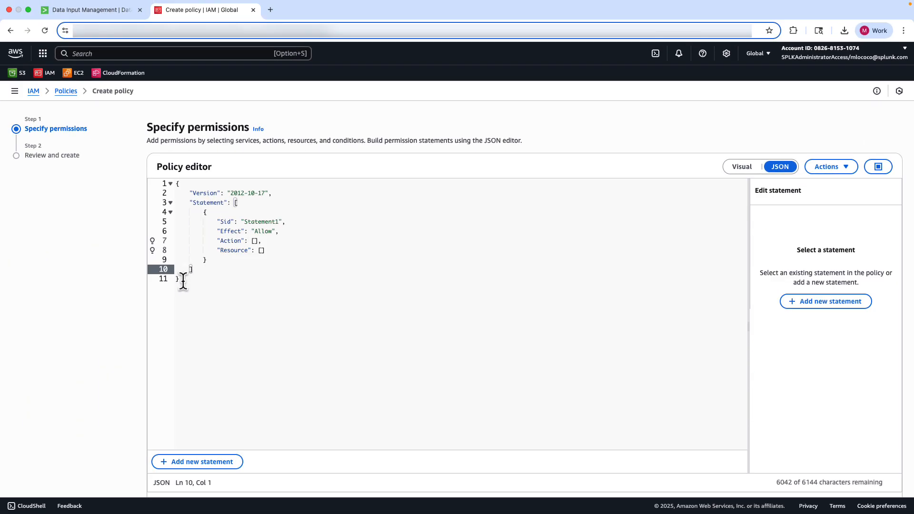
{"action": "left_click_drag", "start_coordinate": [183, 281], "coordinate": [154, 180]}
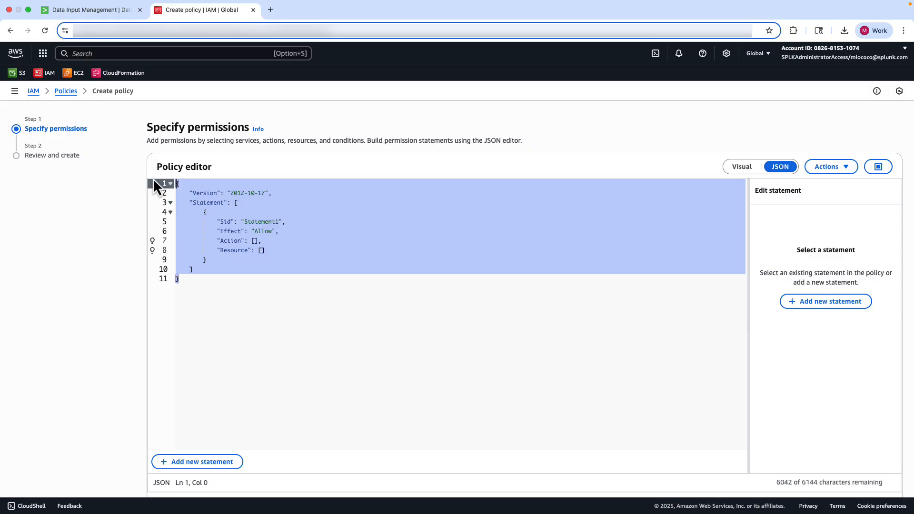
{"action": "key", "text": "super+v"}
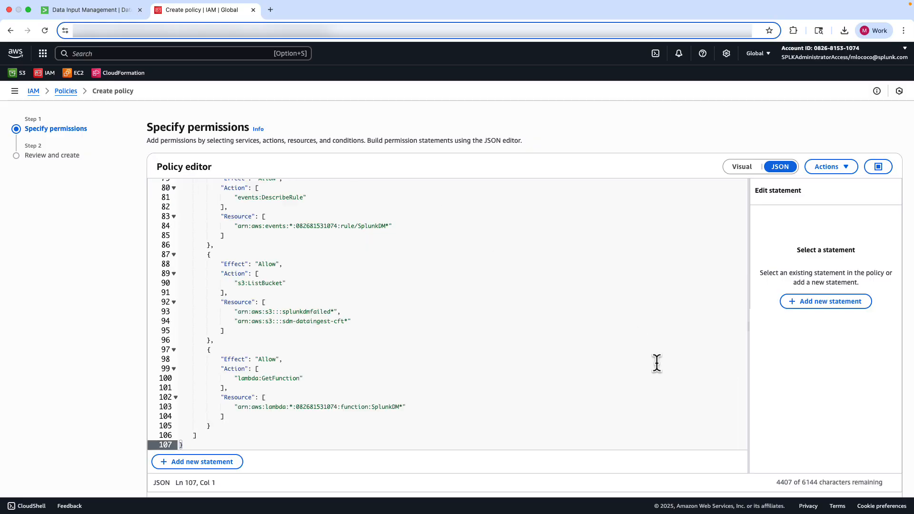
{"action": "scroll", "coordinate": [657, 363], "scroll_direction": "down", "scroll_amount": 3}
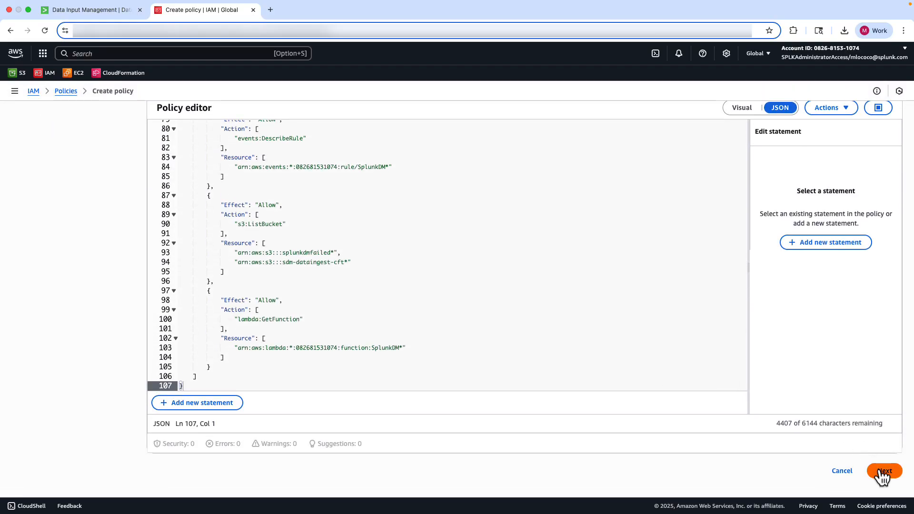
{"action": "left_click", "coordinate": [884, 471]}
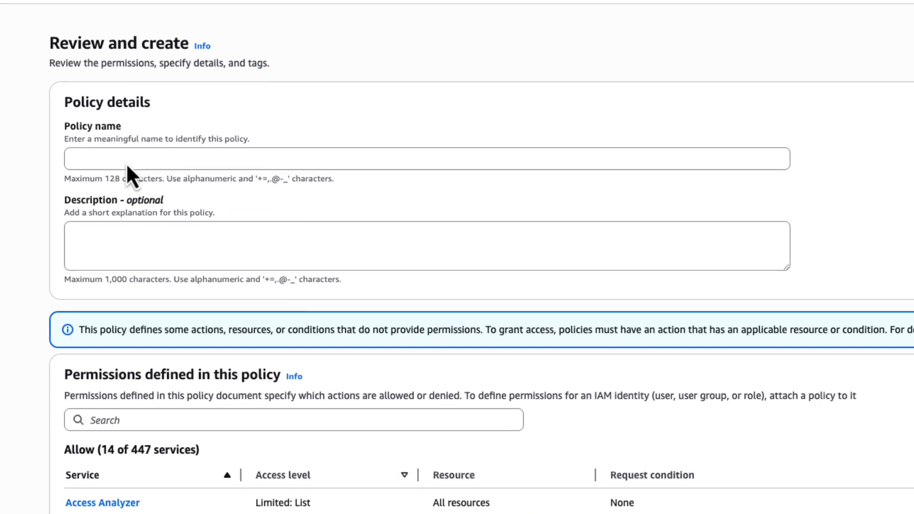
Set both the policy name and description to SplunkDMReadOnly and create the policy
{"action": "left_click", "coordinate": [102, 158]}
{"action": "type", "text": "SplunkDMReadOnly"}
{"action": "left_click", "coordinate": [96, 248]}
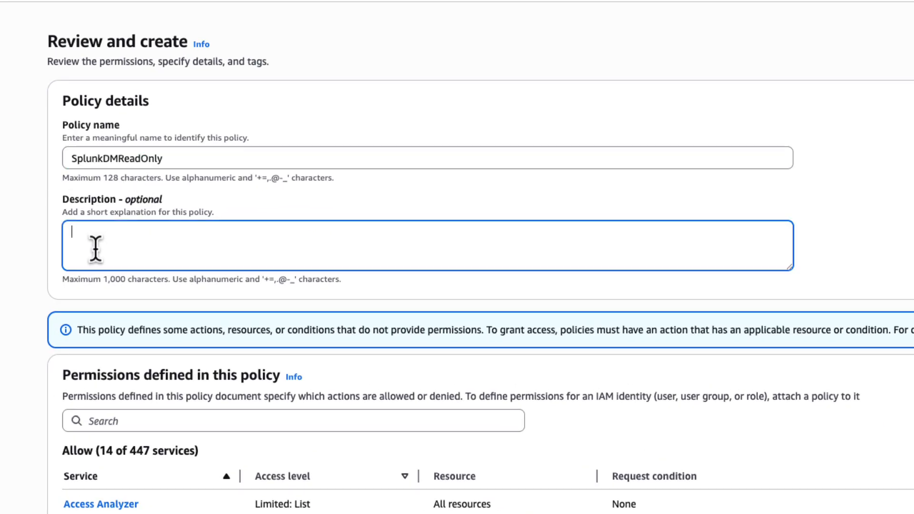
{"action": "type", "text": "SplunkDMReadOnly"}
{"action": "scroll", "coordinate": [599, 298], "scroll_direction": "down", "scroll_amount": 10}
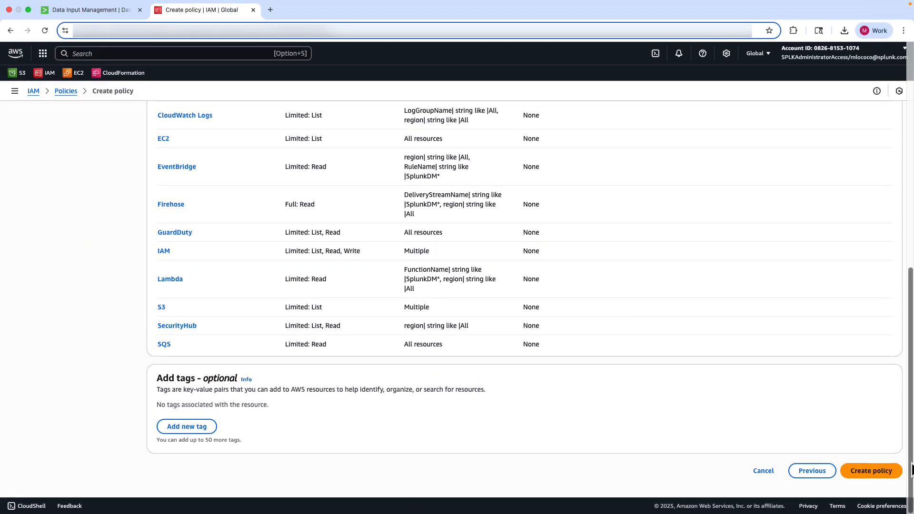
{"action": "left_click", "coordinate": [871, 472]}
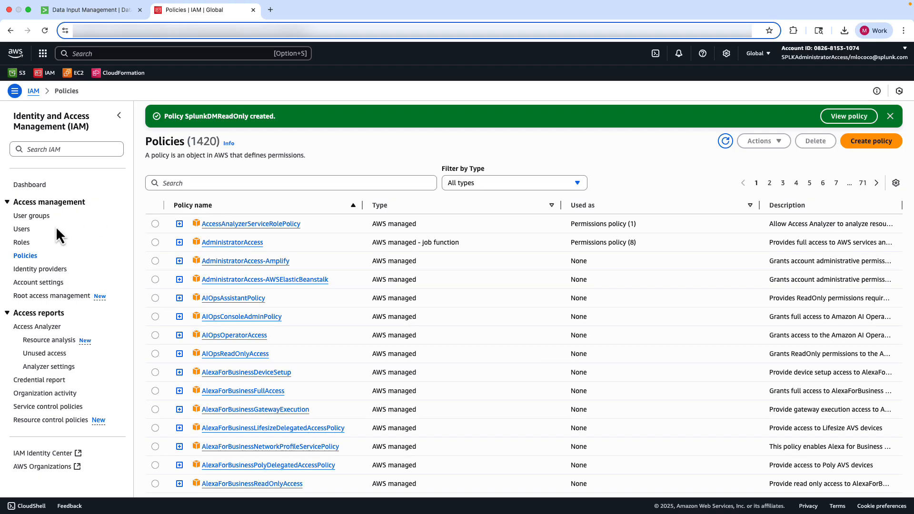
Start creating a new IAM role with Custom trust policy as its trusted entity type
{"action": "left_click", "coordinate": [22, 244]}
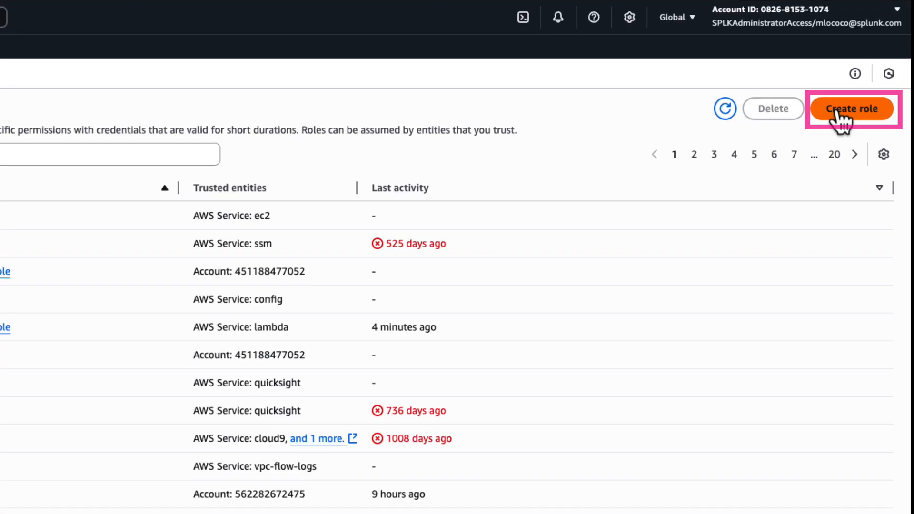
{"action": "left_click", "coordinate": [833, 114]}
{"action": "left_click", "coordinate": [339, 196]}
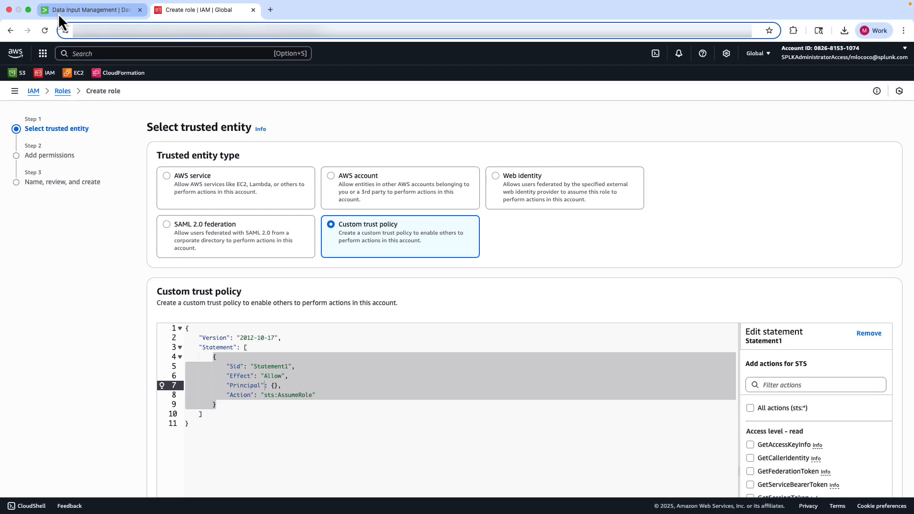
Copy the trust relationship JSON from the Splunk Data Manager prerequisites and return to the AWS role creation page
{"action": "left_click", "coordinate": [59, 14]}
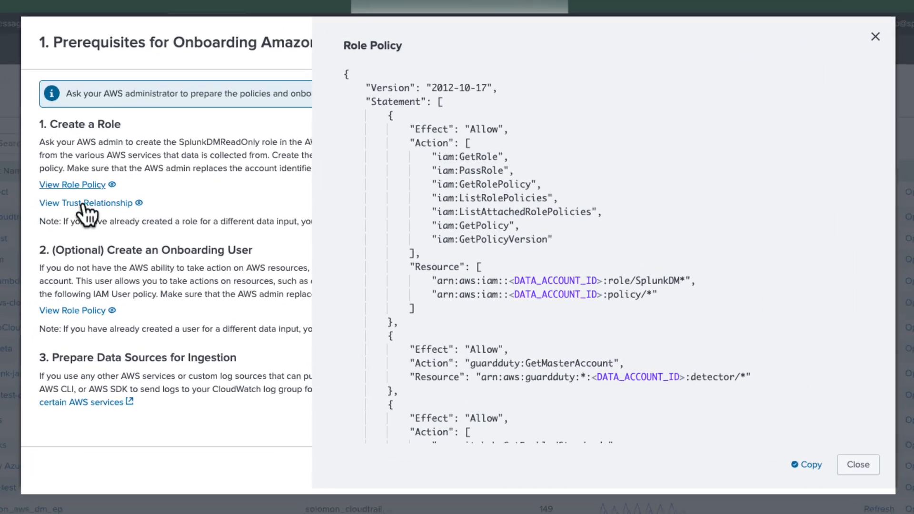
{"action": "left_click", "coordinate": [172, 197]}
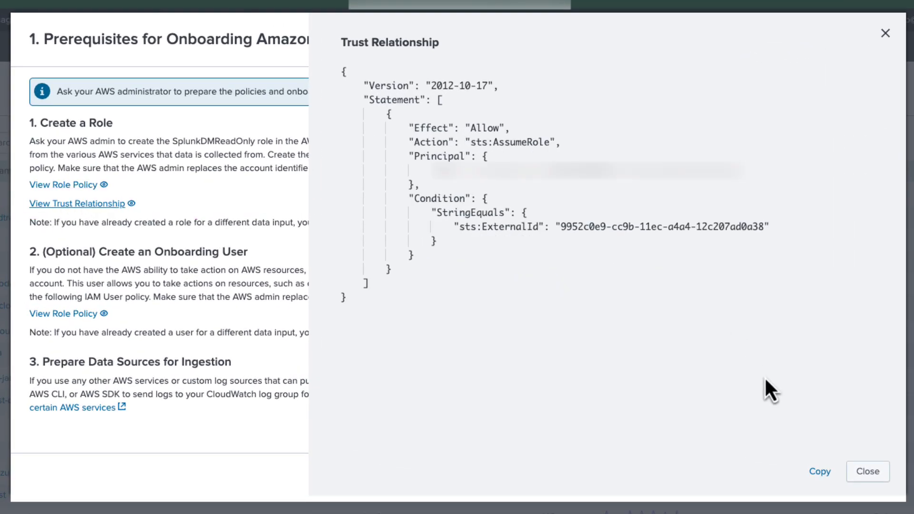
{"action": "left_click", "coordinate": [823, 473]}
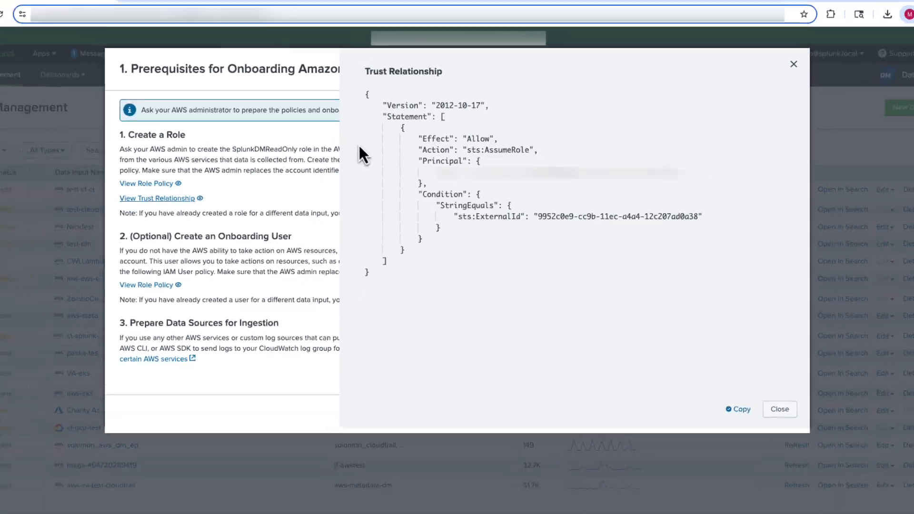
{"action": "left_click", "coordinate": [213, 13]}
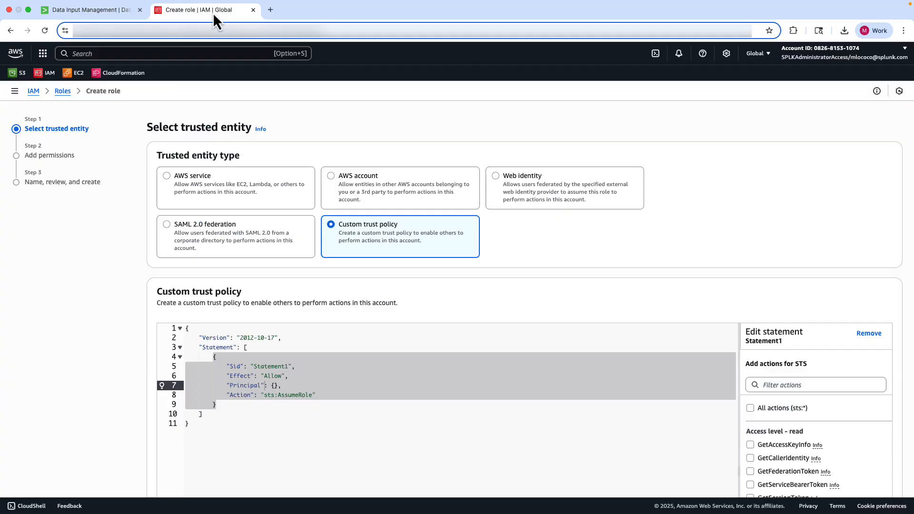
Replace the default custom trust policy with the copied trust relationship JSON and proceed to adding permissions
{"action": "left_click", "coordinate": [200, 418]}
{"action": "left_click_drag", "start_coordinate": [189, 423], "coordinate": [166, 312]}
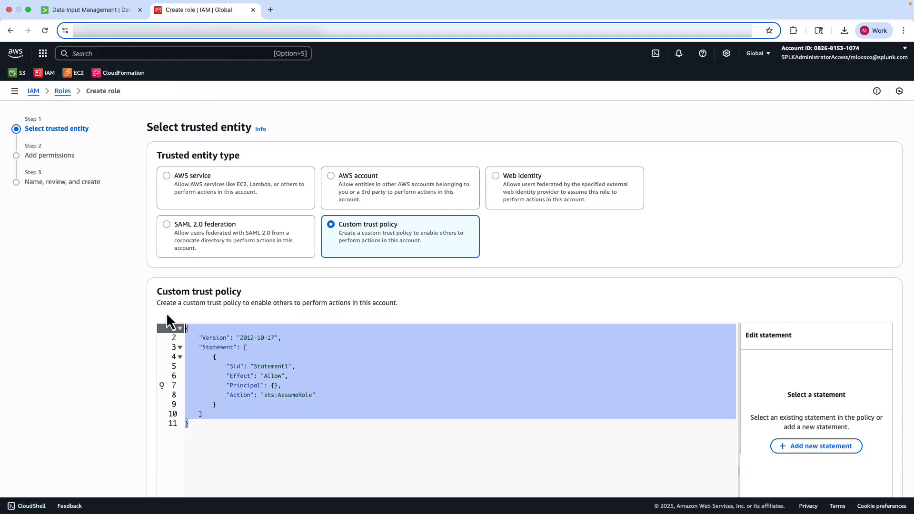
{"action": "key", "text": "super+v"}
{"action": "scroll", "coordinate": [649, 357], "scroll_direction": "down", "scroll_amount": 5}
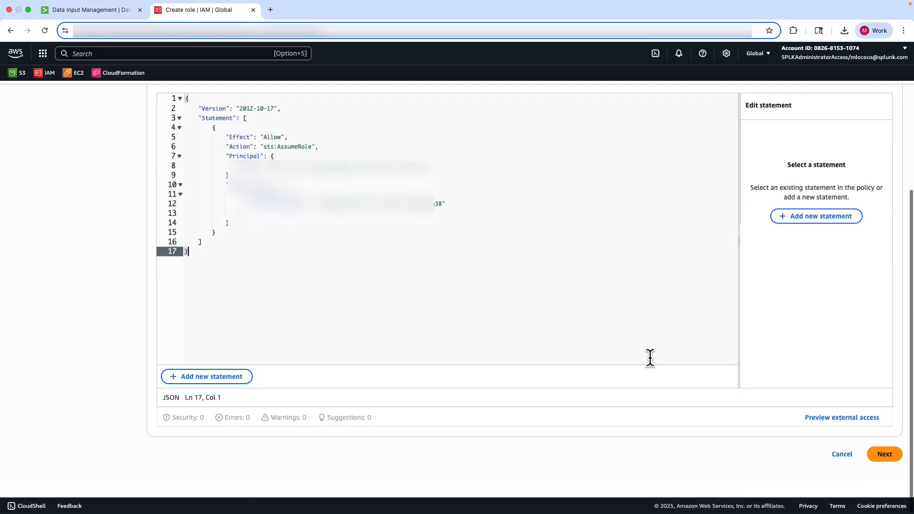
{"action": "left_click", "coordinate": [881, 472]}
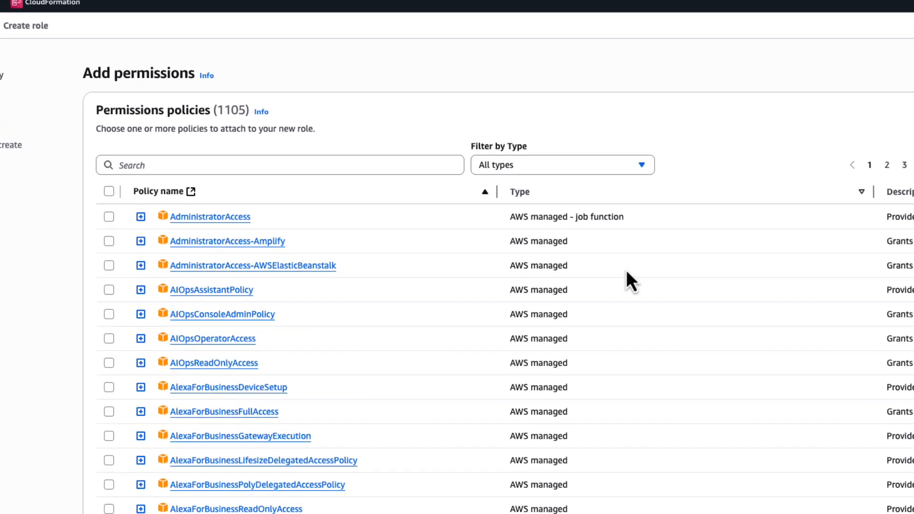
Search the permissions policies for splunkd and select the SplunkDMReadOnly policy for the role
{"action": "left_click", "coordinate": [338, 198]}
{"action": "type", "text": "splunkd"}
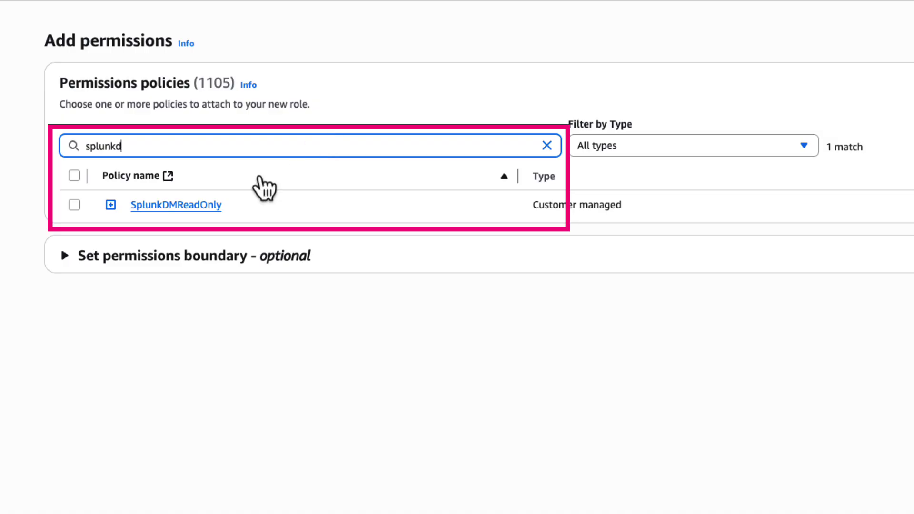
{"action": "left_click", "coordinate": [76, 209]}
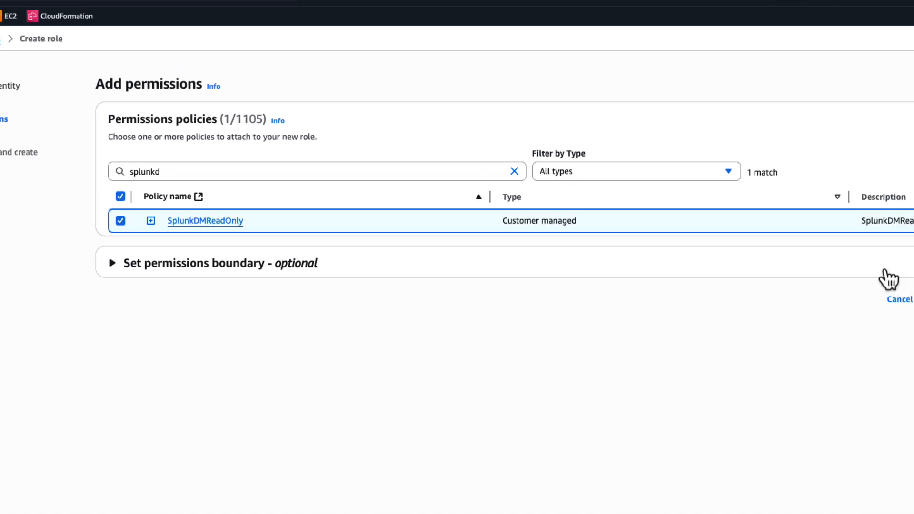
Proceed to the role review, name the role SplunkDMReadOnly, fill in its description, and create the role
{"action": "left_click", "coordinate": [888, 301]}
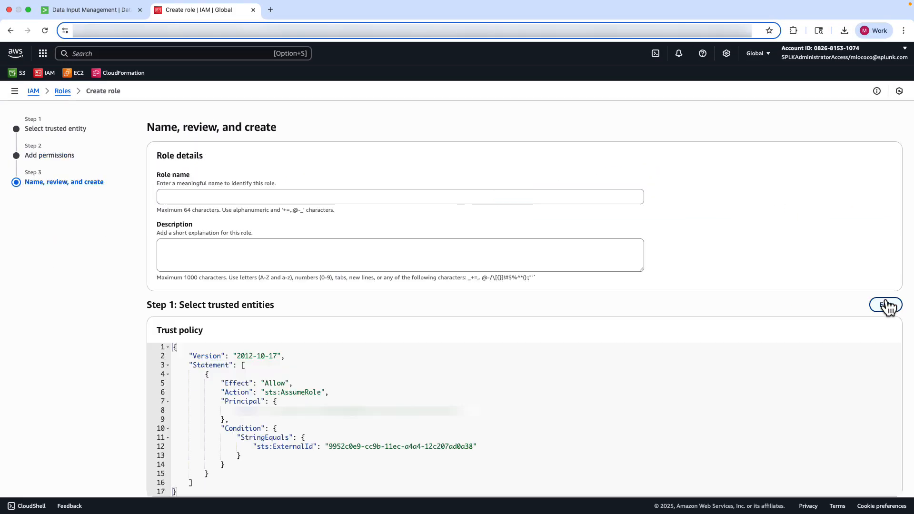
{"action": "left_click", "coordinate": [185, 197]}
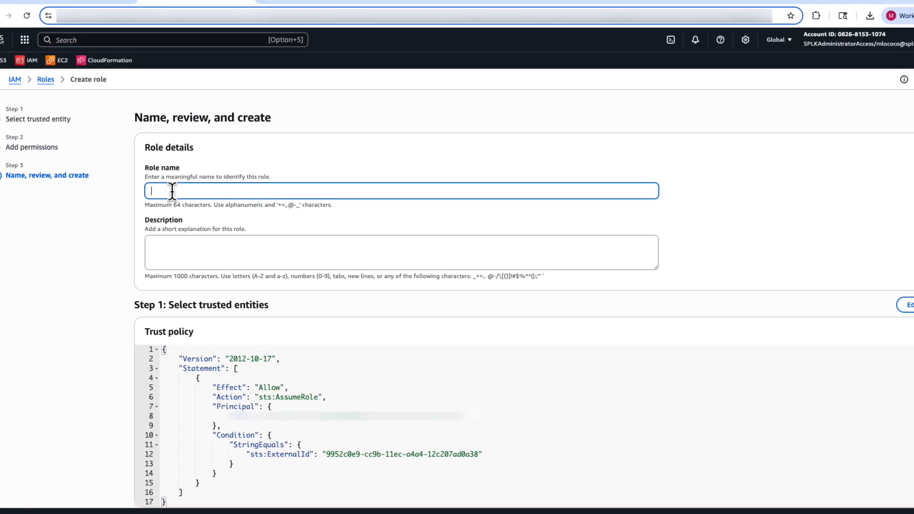
{"action": "type", "text": "SplunkDMReadOnly"}
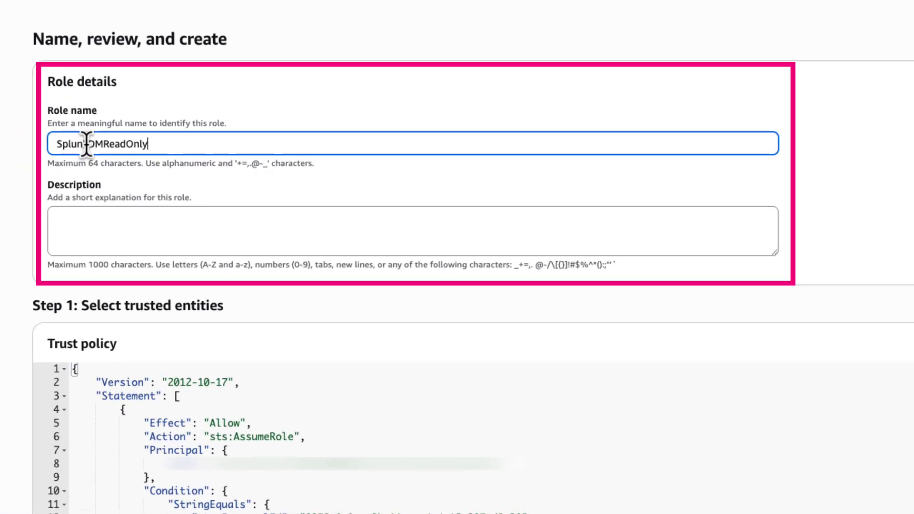
{"action": "left_click", "coordinate": [83, 224]}
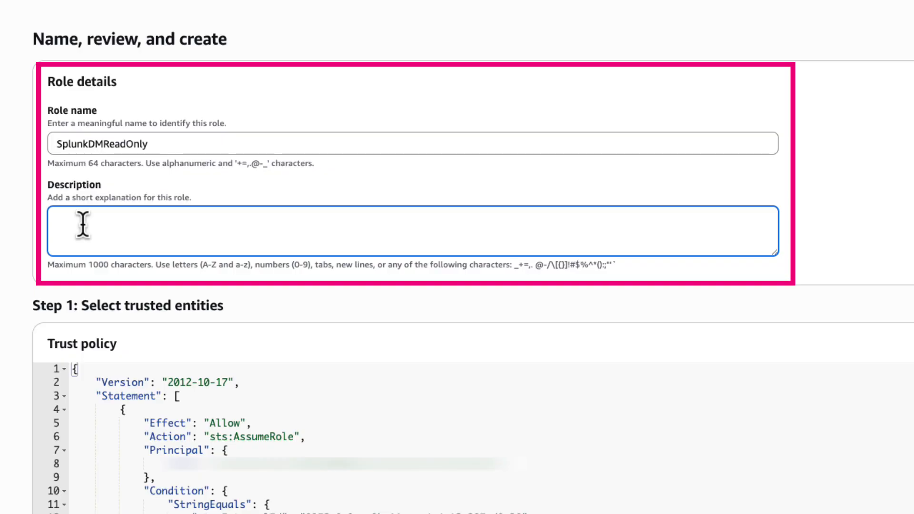
{"action": "key", "text": "ctrl+v"}
{"action": "scroll", "coordinate": [714, 291], "scroll_direction": "down", "scroll_amount": 10}
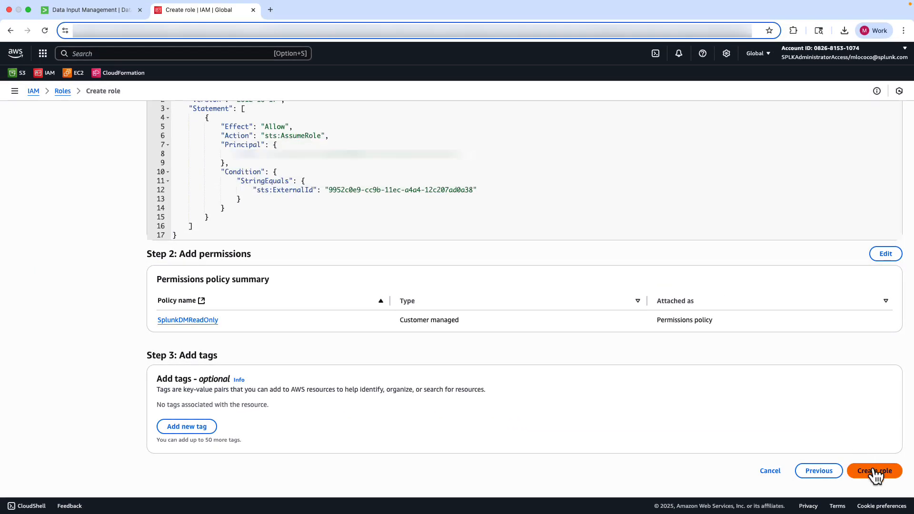
{"action": "left_click", "coordinate": [875, 471]}
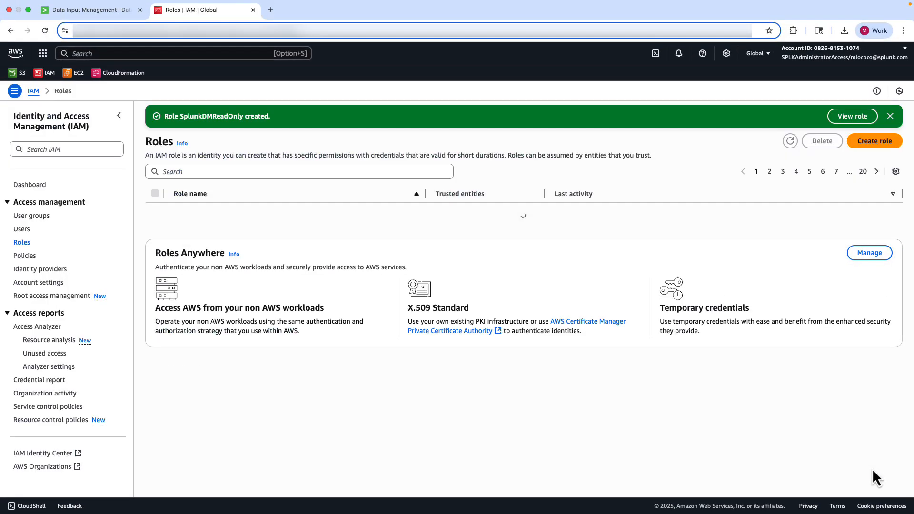
Switch to Splunk Data Manager, close the trust relationship view, and continue from the prerequisites to the data input information
{"action": "left_click", "coordinate": [88, 11]}
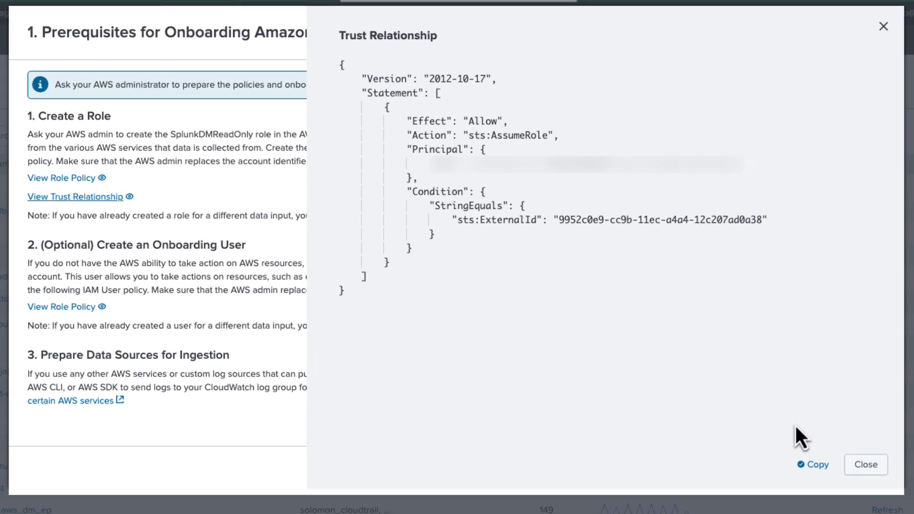
{"action": "left_click", "coordinate": [867, 471]}
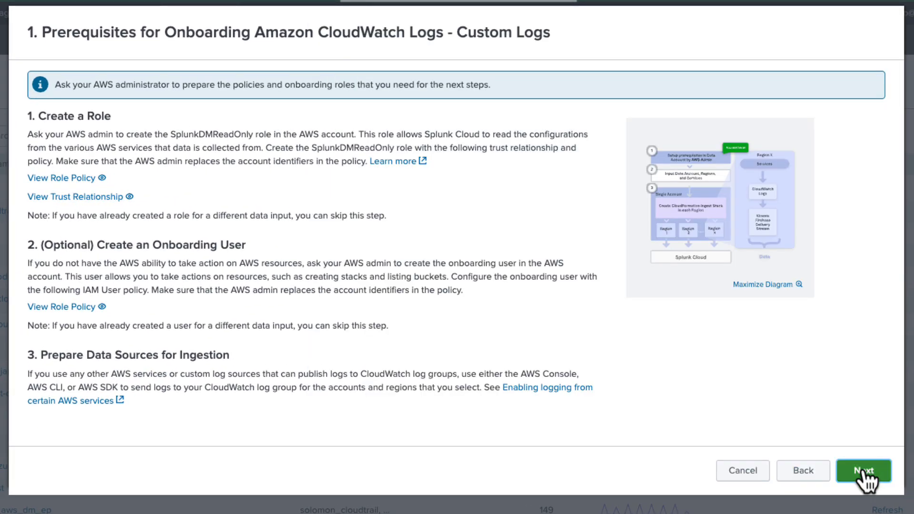
{"action": "left_click", "coordinate": [874, 472]}
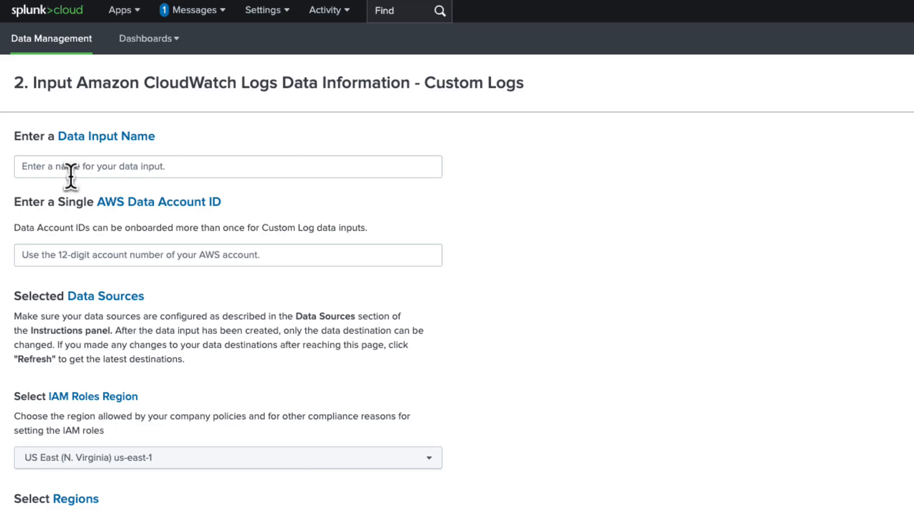
Name the data input splunklab_cloudwatch and enter the AWS data account ID
{"action": "left_click", "coordinate": [72, 166]}
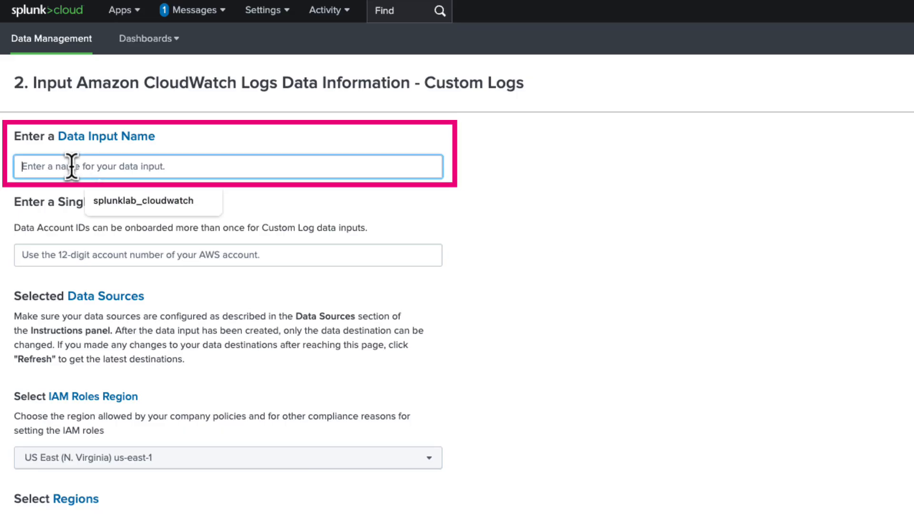
{"action": "left_click", "coordinate": [124, 202]}
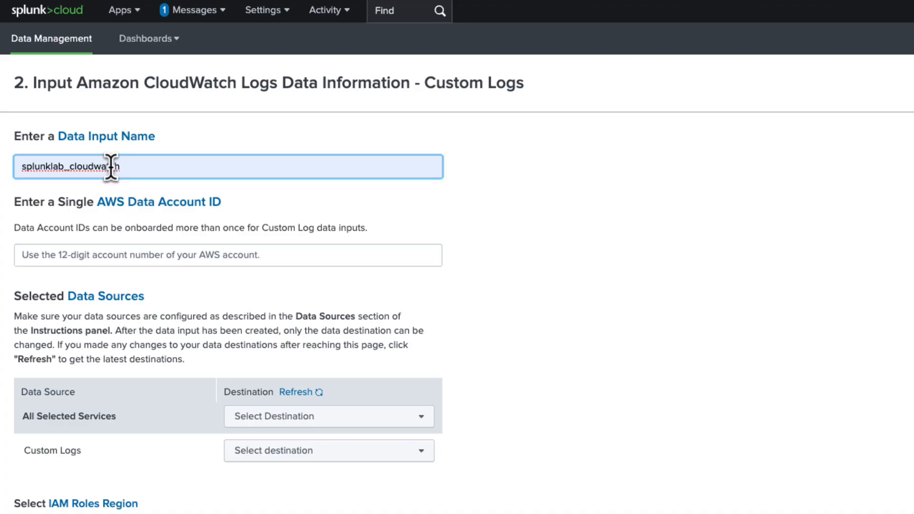
{"action": "left_click", "coordinate": [74, 253]}
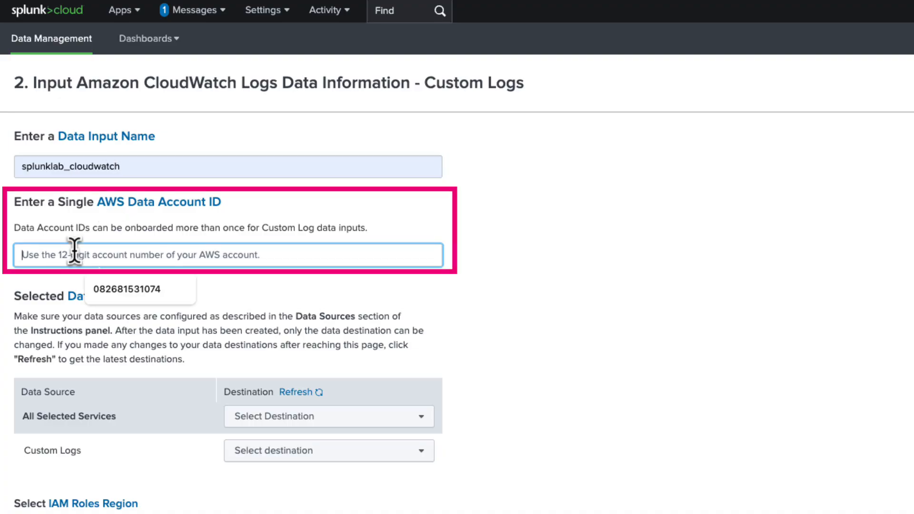
{"action": "left_click", "coordinate": [127, 293]}
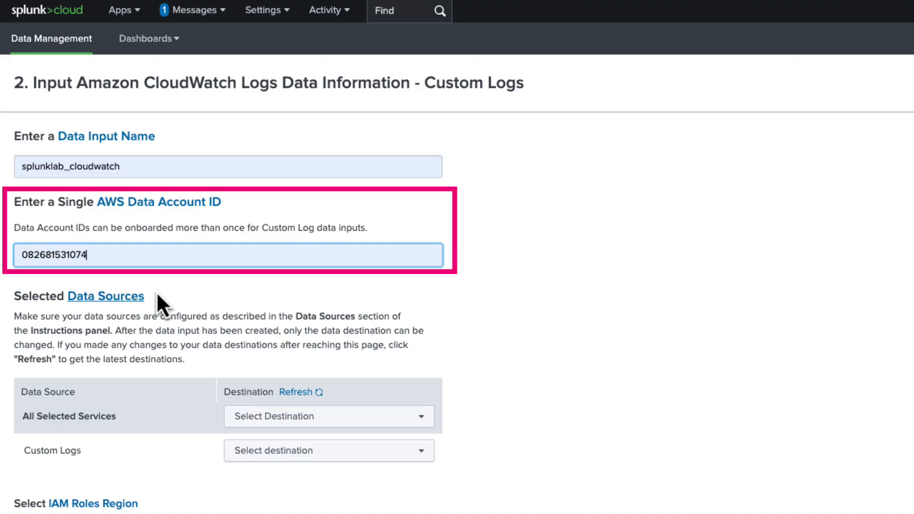
Filter the Custom Logs destinations for cloudwat and set the destination to splunklab_cloudwatch
{"action": "scroll", "coordinate": [277, 305], "scroll_direction": "down", "scroll_amount": 6}
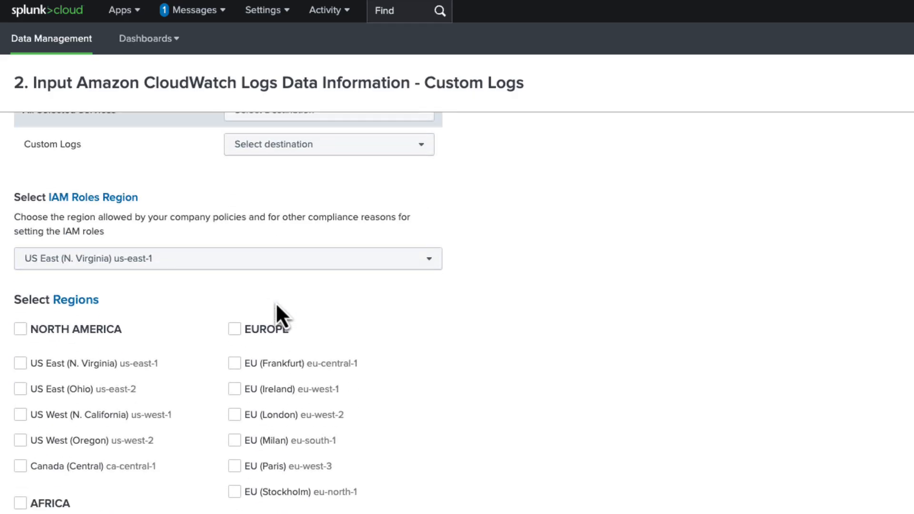
{"action": "scroll", "coordinate": [277, 305], "scroll_direction": "up", "scroll_amount": 3}
{"action": "scroll", "coordinate": [275, 304], "scroll_direction": "up", "scroll_amount": 2}
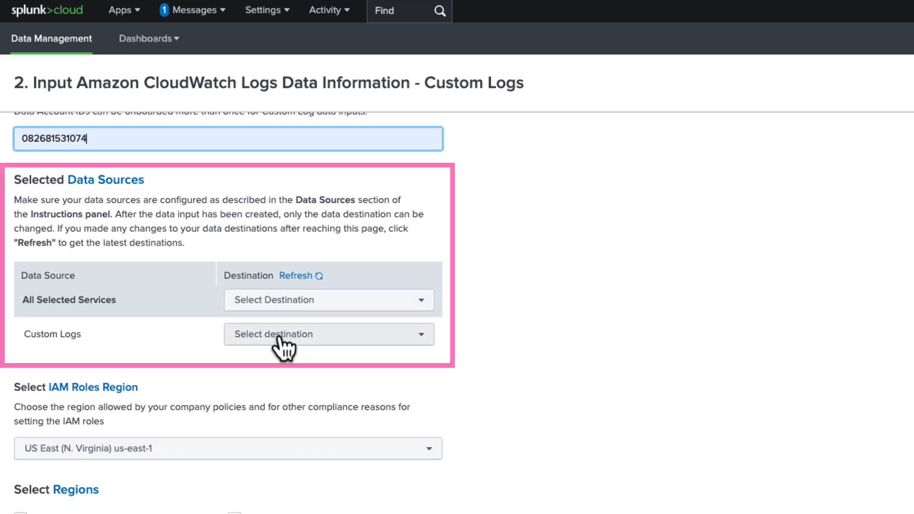
{"action": "left_click", "coordinate": [281, 276]}
{"action": "left_click", "coordinate": [280, 336]}
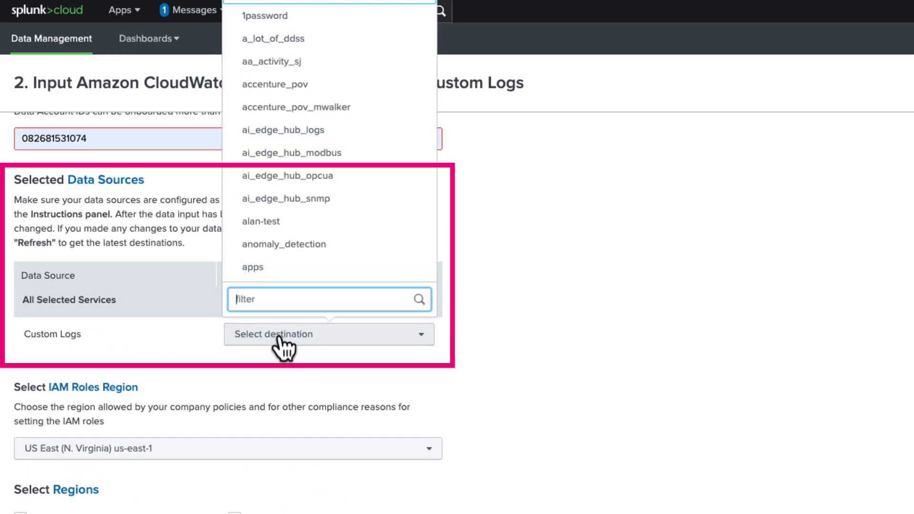
{"action": "type", "text": "cloudw"}
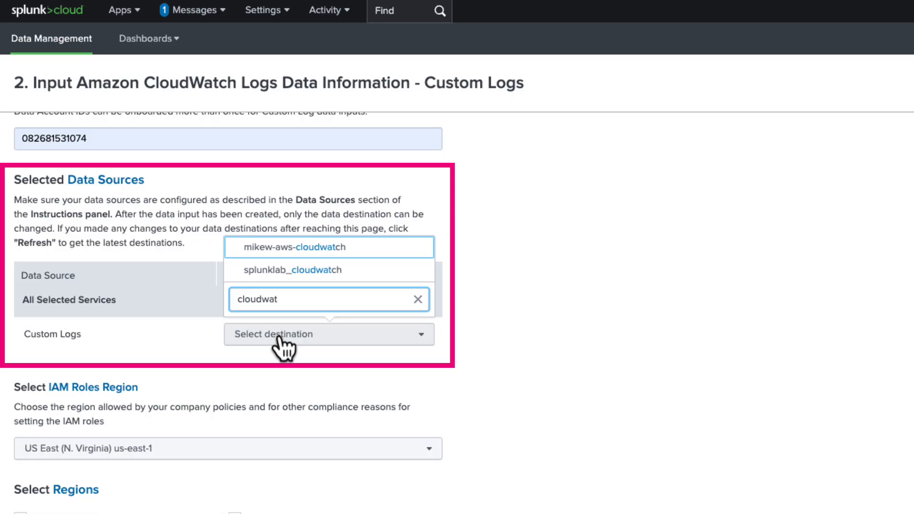
{"action": "type", "text": "at"}
{"action": "left_click", "coordinate": [340, 273]}
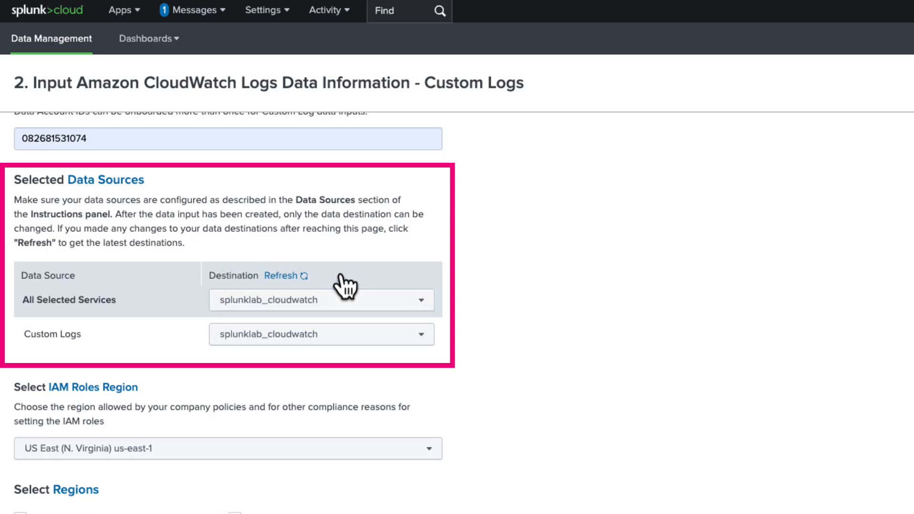
Include the US East (N. Virginia) us-east-1 region and set the custom source type to splunklab
{"action": "scroll", "coordinate": [358, 416], "scroll_direction": "down", "scroll_amount": 5}
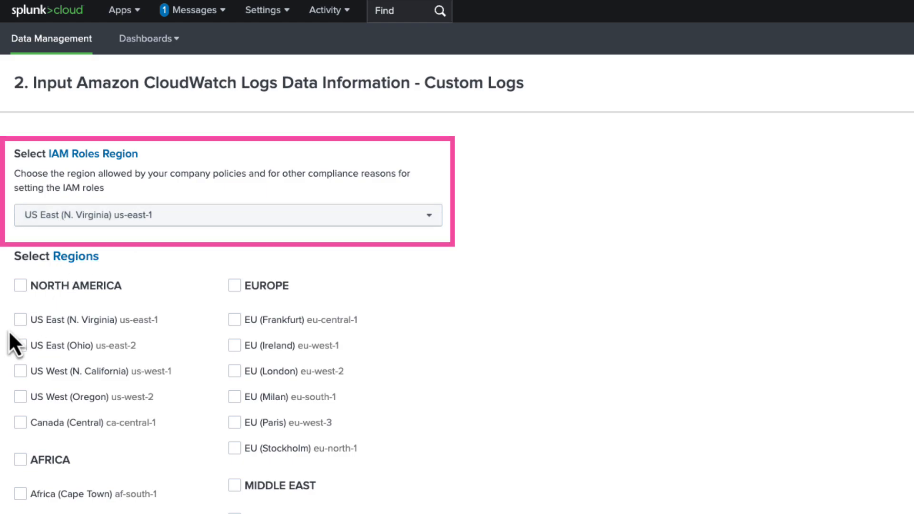
{"action": "left_click", "coordinate": [20, 322]}
{"action": "scroll", "coordinate": [183, 381], "scroll_direction": "down", "scroll_amount": 7}
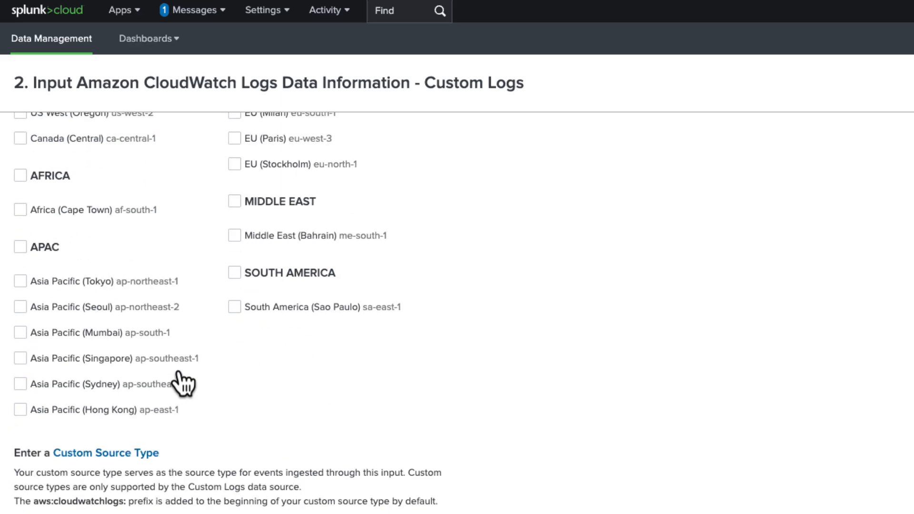
{"action": "scroll", "coordinate": [71, 467], "scroll_direction": "down", "scroll_amount": 2}
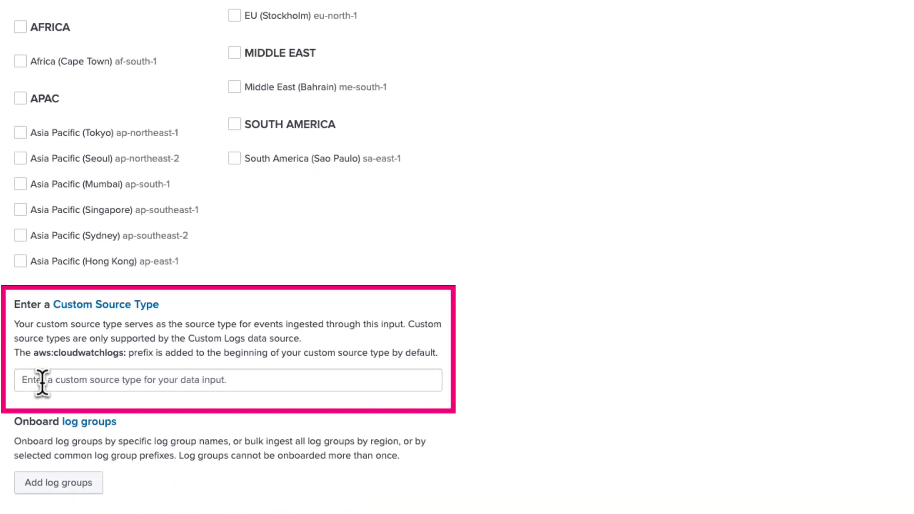
{"action": "left_click", "coordinate": [42, 381]}
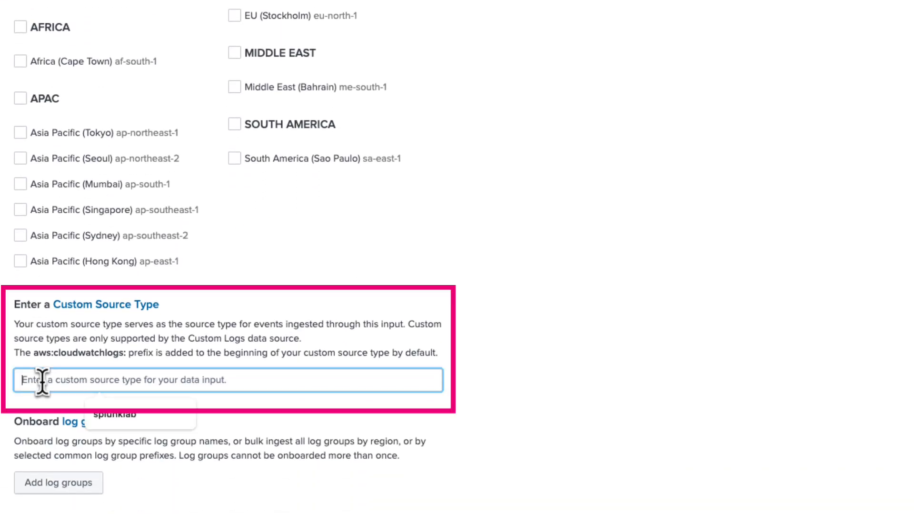
{"action": "left_click", "coordinate": [119, 419]}
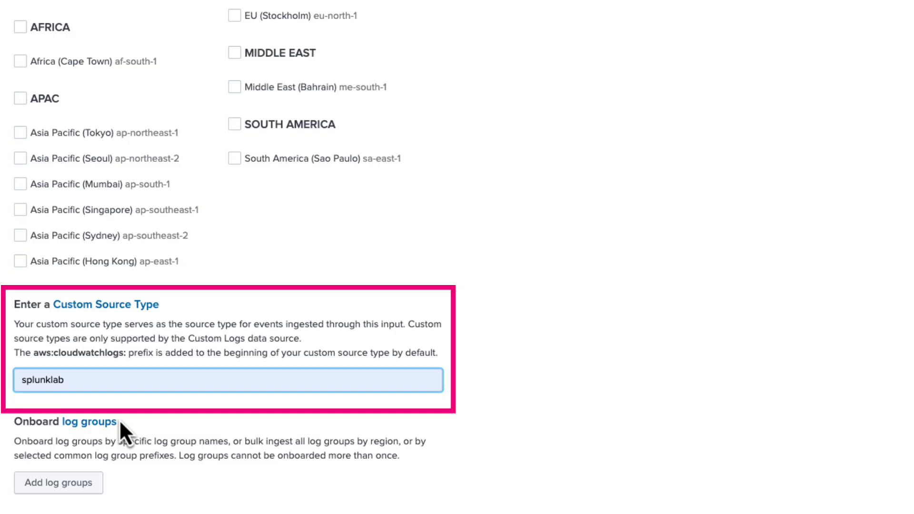
Filter the us-east-1 log groups for /aws/sp, select /aws/splunklab/custom for onboarding, and save the selection
{"action": "scroll", "coordinate": [119, 419], "scroll_direction": "down", "scroll_amount": 1}
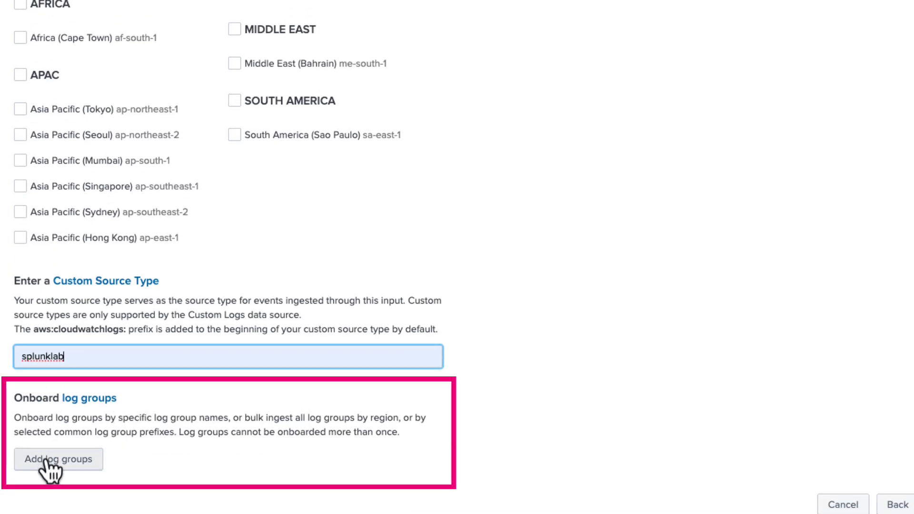
{"action": "left_click", "coordinate": [46, 459]}
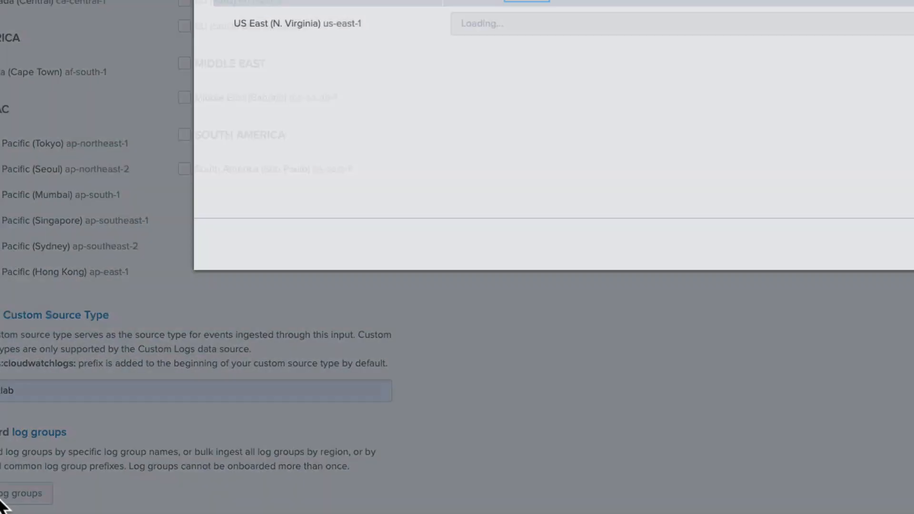
{"action": "left_click", "coordinate": [364, 150]}
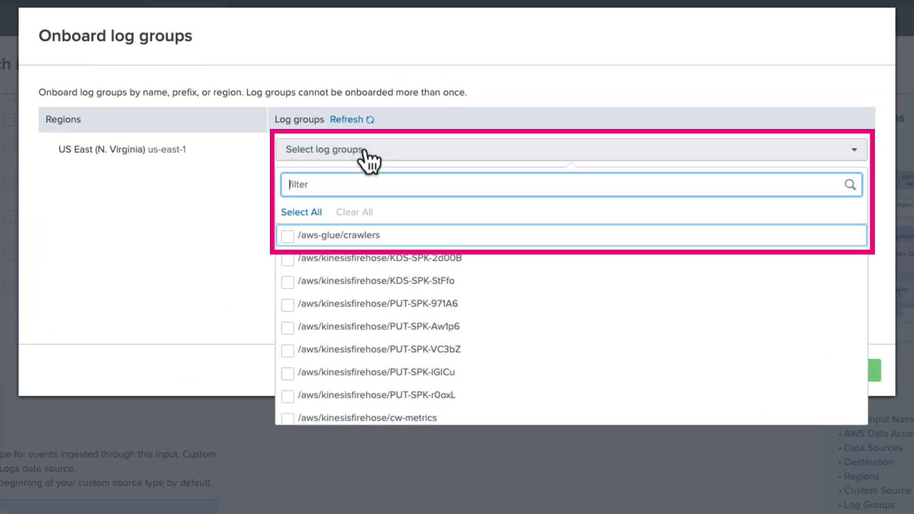
{"action": "type", "text": "/aw"}
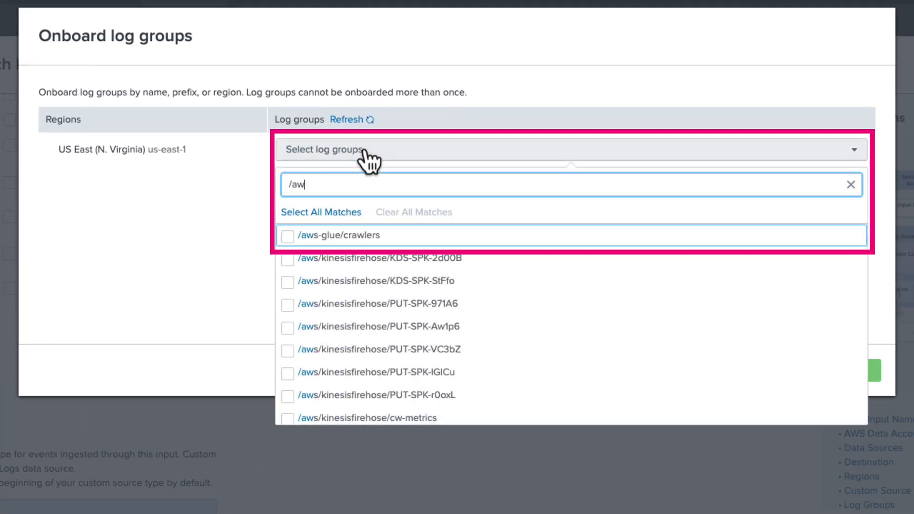
{"action": "type", "text": "s/sp"}
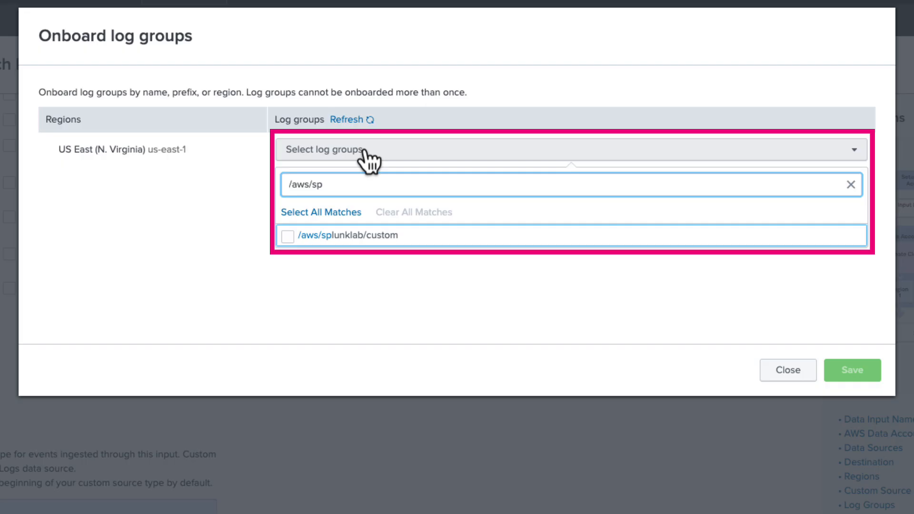
{"action": "left_click", "coordinate": [287, 237]}
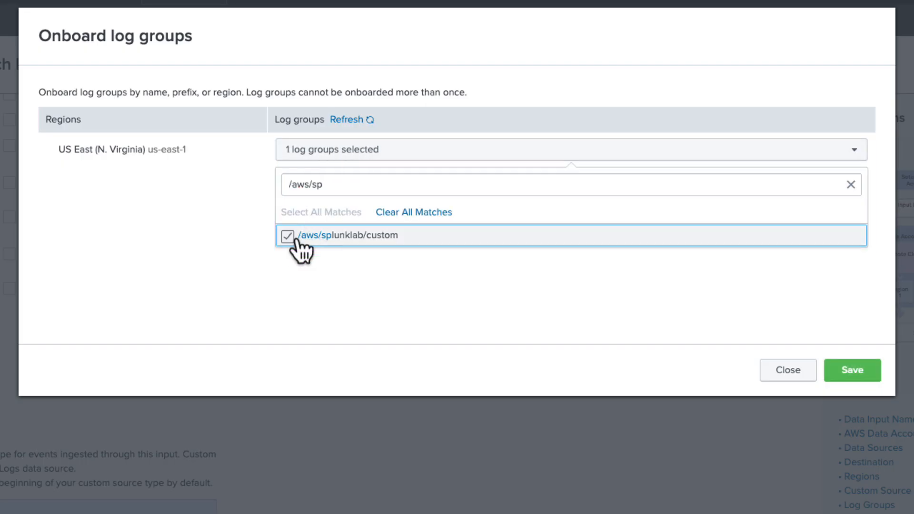
{"action": "left_click", "coordinate": [849, 373]}
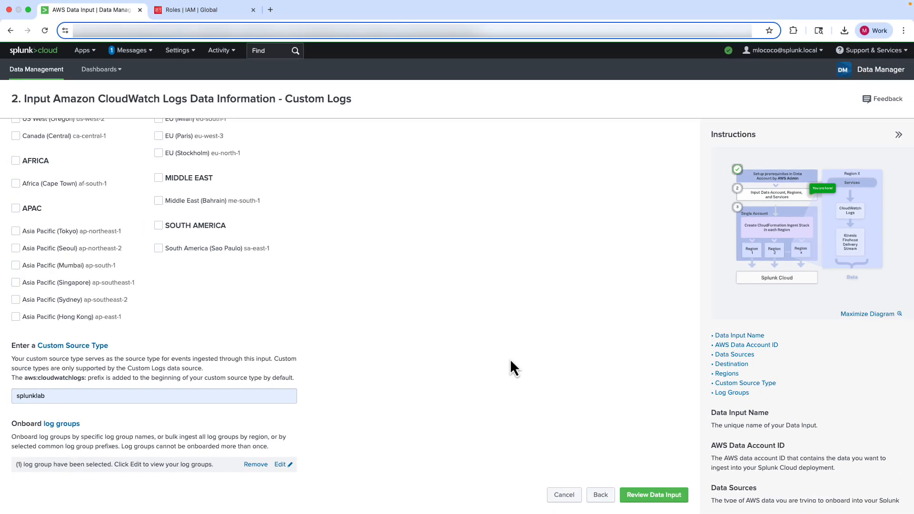
Review and accept the data input, then download the CloudFormation data ingestion template
{"action": "left_click", "coordinate": [652, 498]}
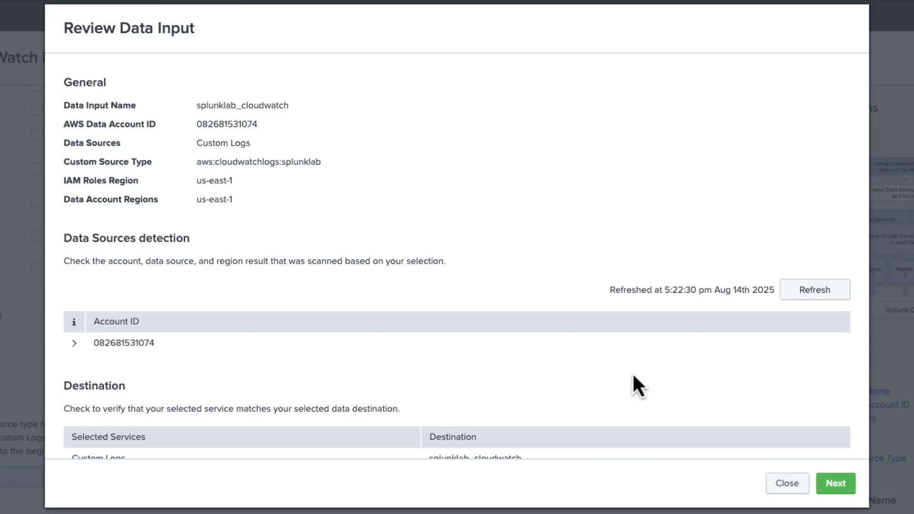
{"action": "left_click", "coordinate": [837, 488]}
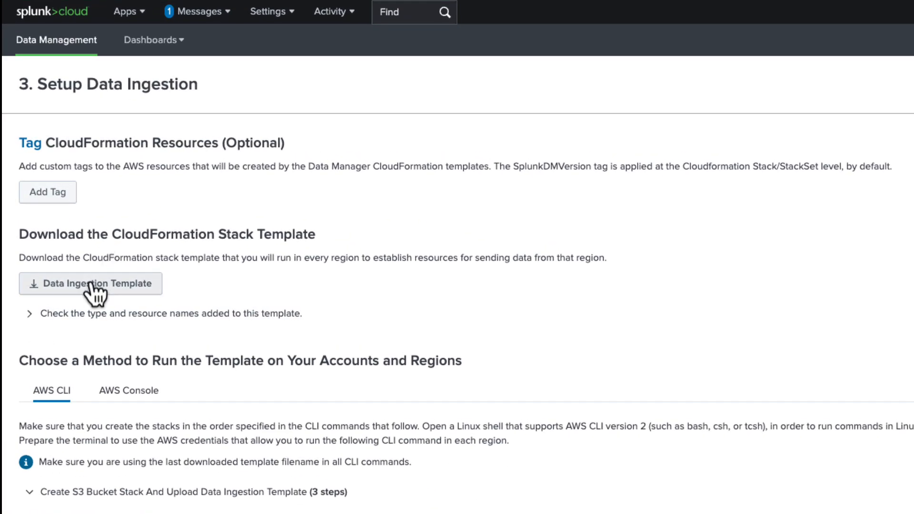
{"action": "left_click", "coordinate": [94, 291]}
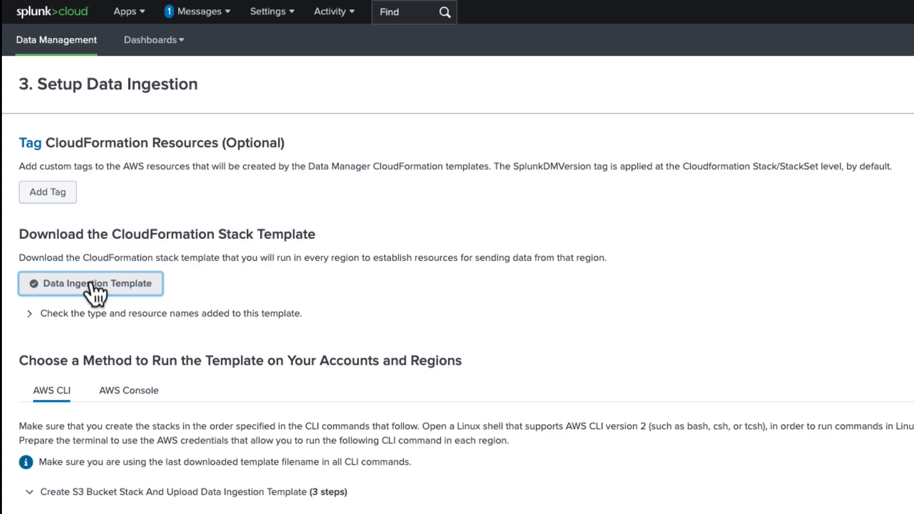
Choose AWS Console as the method to run the template on the accounts and regions
{"action": "scroll", "coordinate": [116, 286], "scroll_direction": "down", "scroll_amount": 1}
{"action": "scroll", "coordinate": [129, 198], "scroll_direction": "down", "scroll_amount": 1}
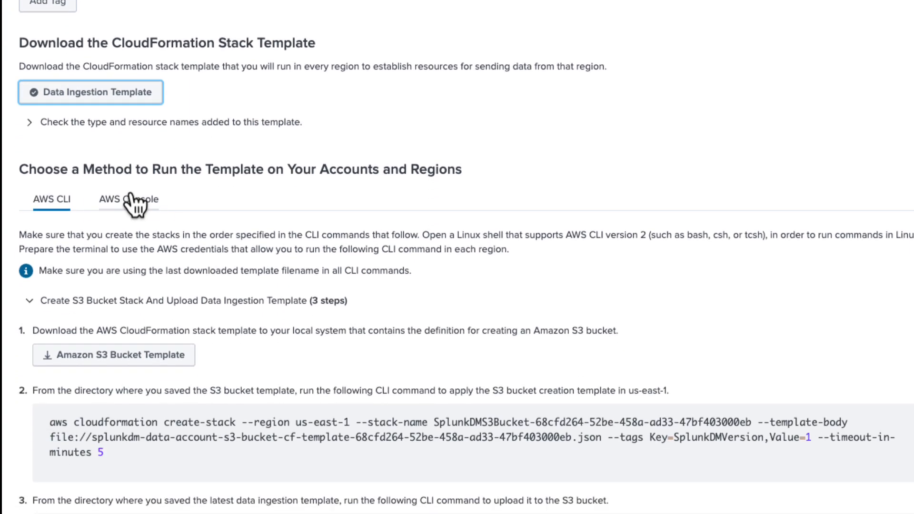
{"action": "left_click", "coordinate": [135, 202]}
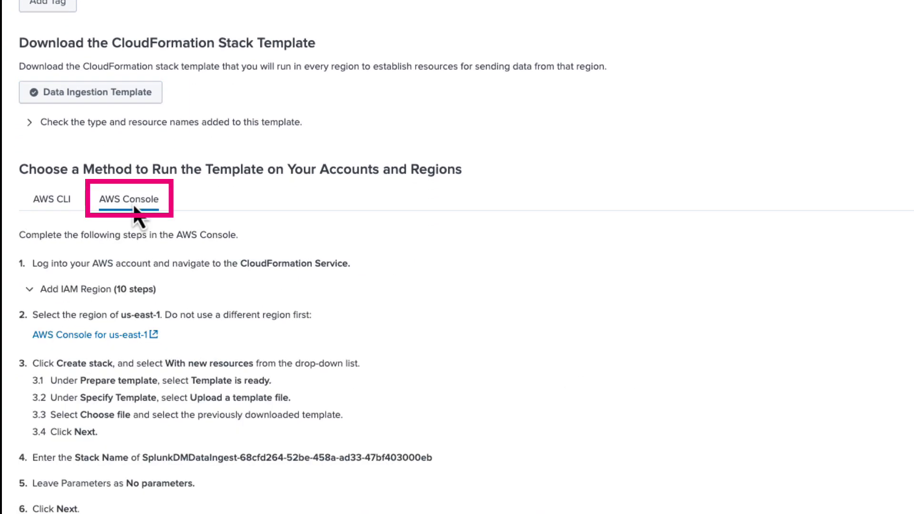
Copy the stack name from the setup instructions, switch to the AWS console, and start a new CloudFormation stack with new resources
{"action": "scroll", "coordinate": [134, 207], "scroll_direction": "down", "scroll_amount": 5}
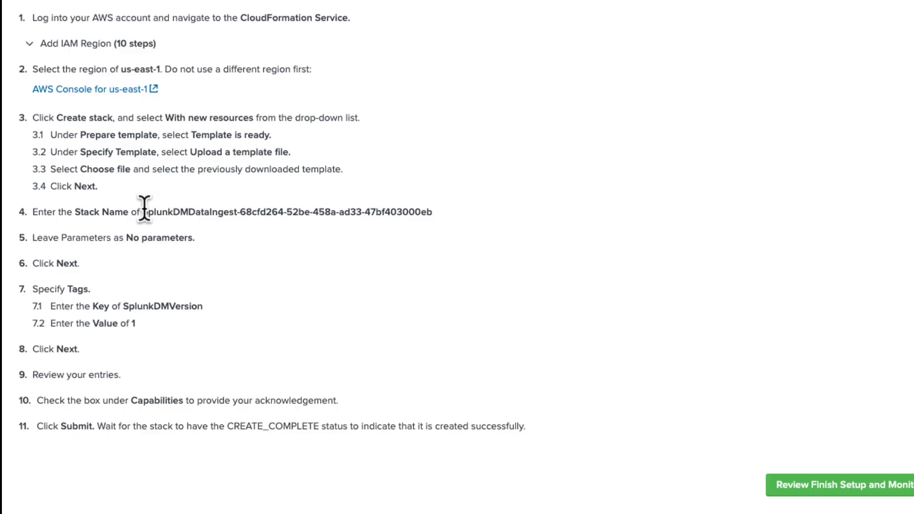
{"action": "left_click_drag", "start_coordinate": [143, 212], "coordinate": [430, 213]}
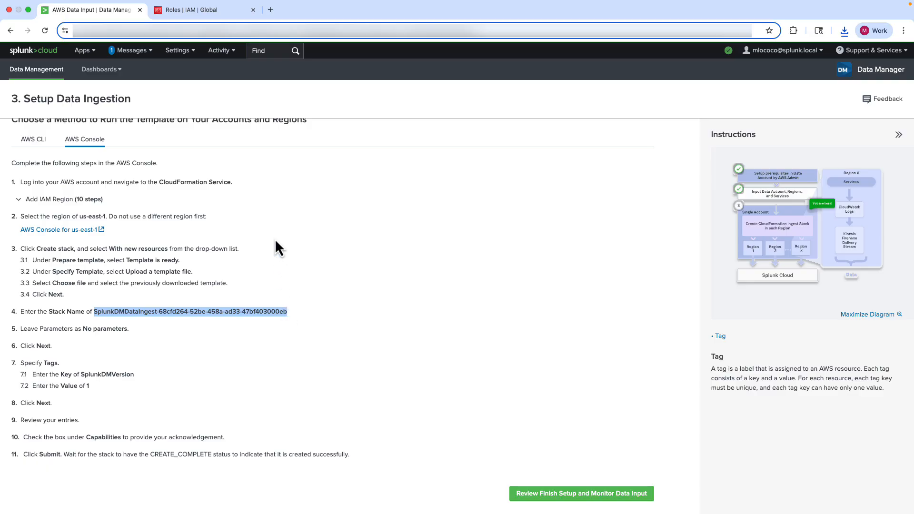
{"action": "left_click", "coordinate": [196, 12]}
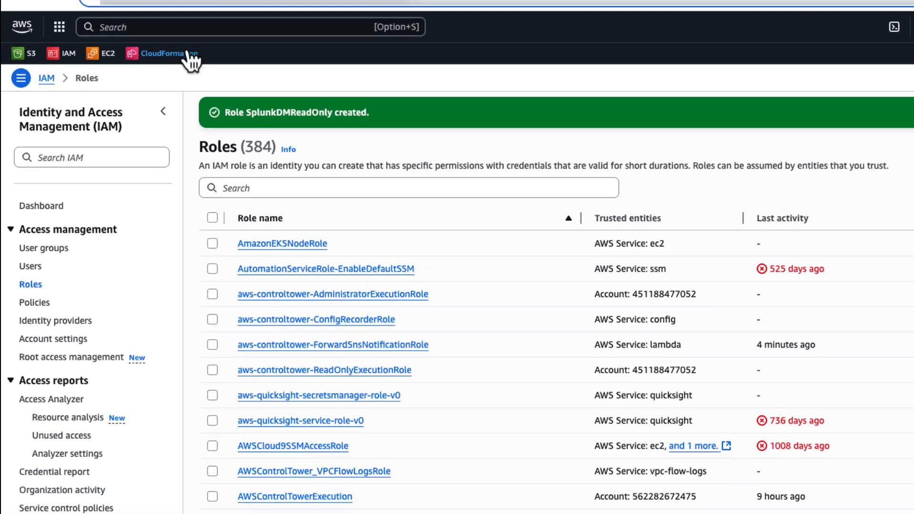
{"action": "left_click", "coordinate": [201, 48]}
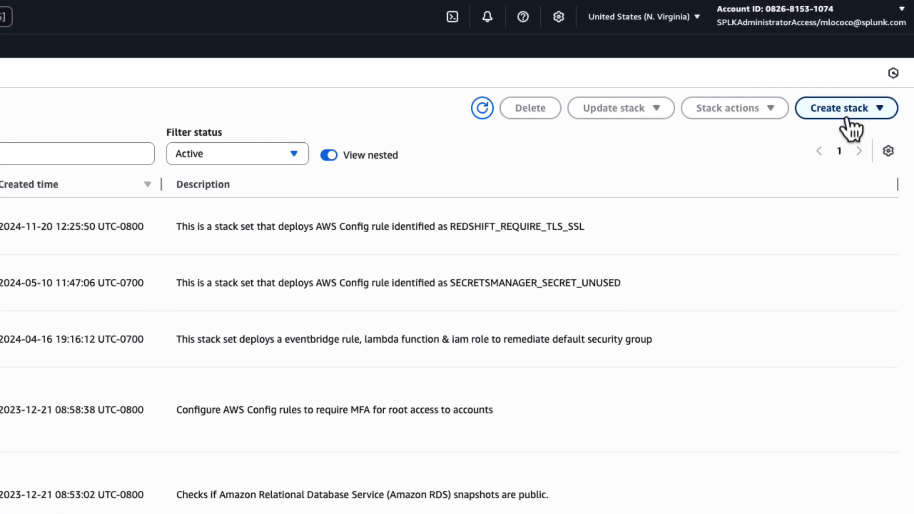
{"action": "left_click", "coordinate": [845, 119]}
{"action": "left_click", "coordinate": [842, 132]}
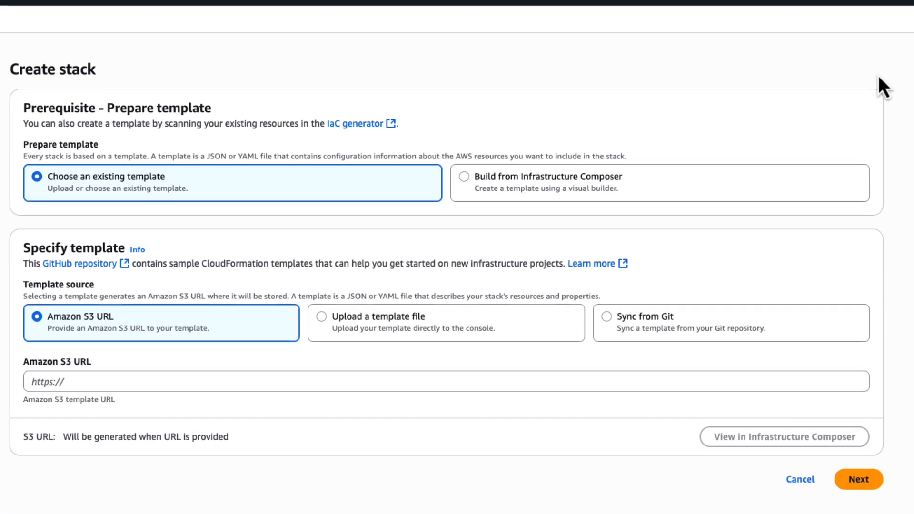
Upload splunkdm-data-ingest-68cfd264-52be-458a-ad33-47bf403000eb-1.json from Downloads as the stack's template file and continue to the stack details
{"action": "left_click", "coordinate": [364, 319]}
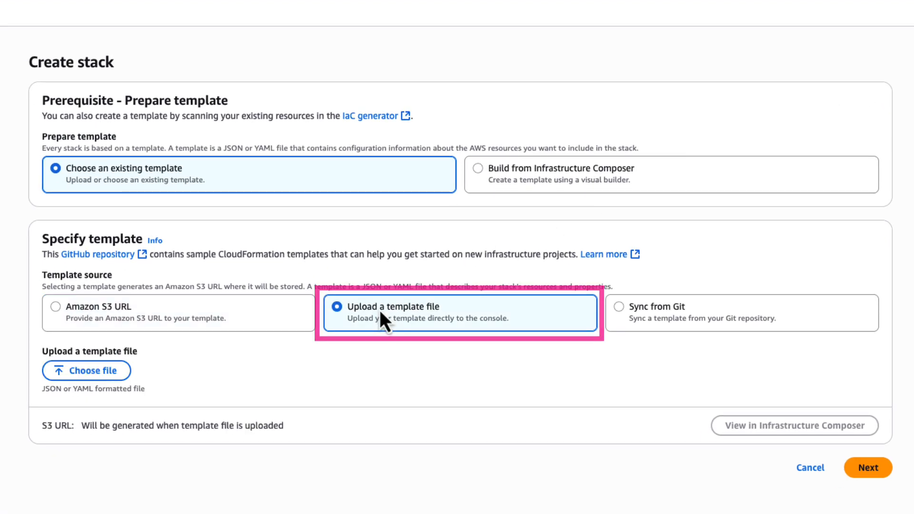
{"action": "left_click", "coordinate": [124, 370]}
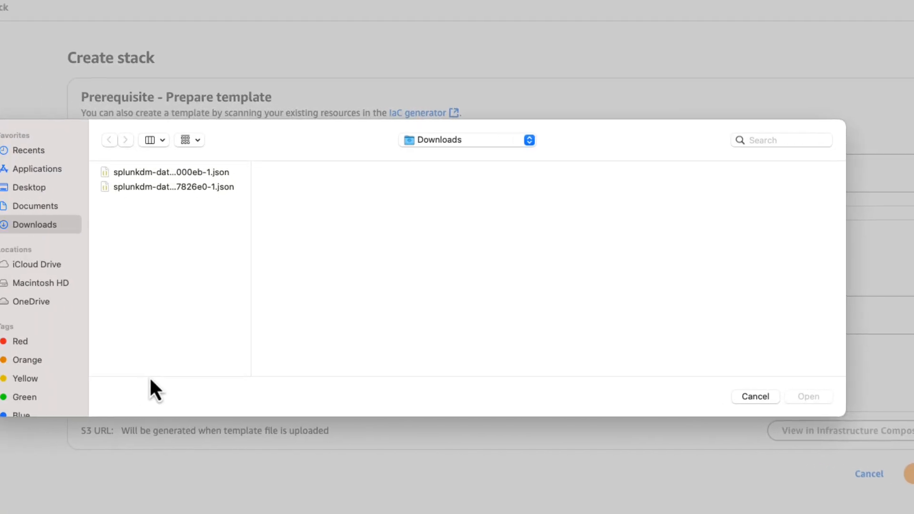
{"action": "left_click", "coordinate": [210, 175]}
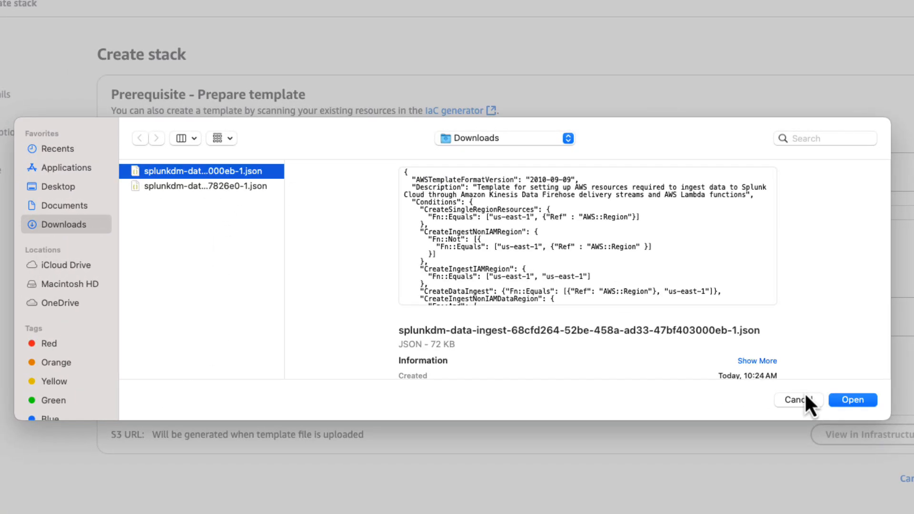
{"action": "left_click", "coordinate": [853, 400]}
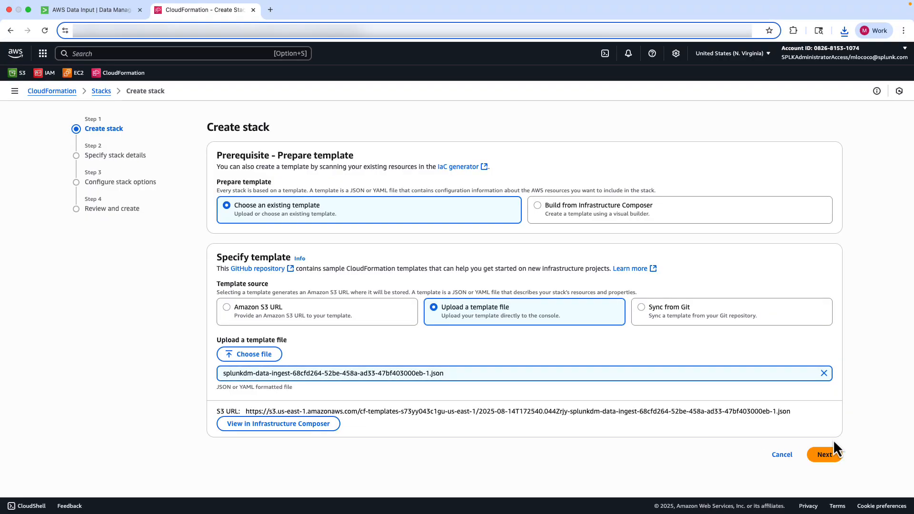
{"action": "left_click", "coordinate": [830, 445]}
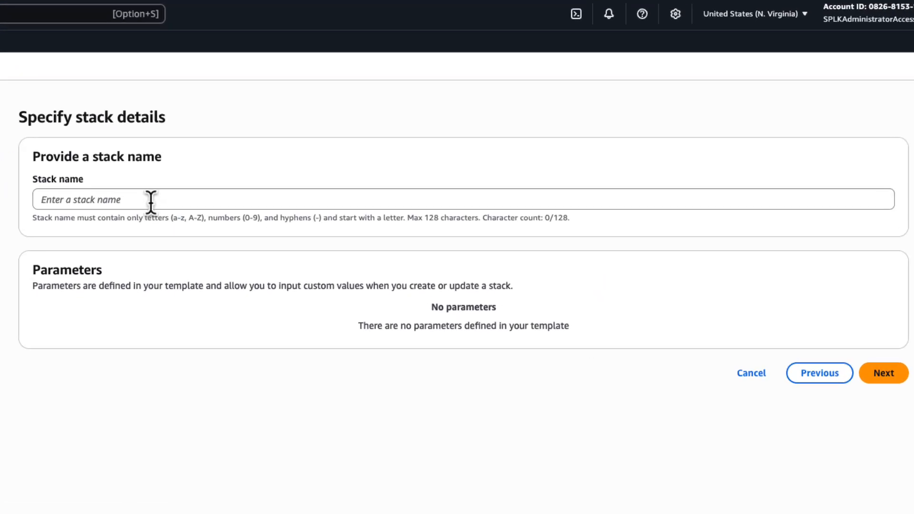
Name the stack SplunkDMDataIngest-68cfd264-52be-458a-ad33-47bf403000eb and continue to the stack options
{"action": "left_click", "coordinate": [191, 196]}
{"action": "type", "text": "SplunkDMDataIngest-68cfd264-52be-458a-ad33-47bf405000eb"}
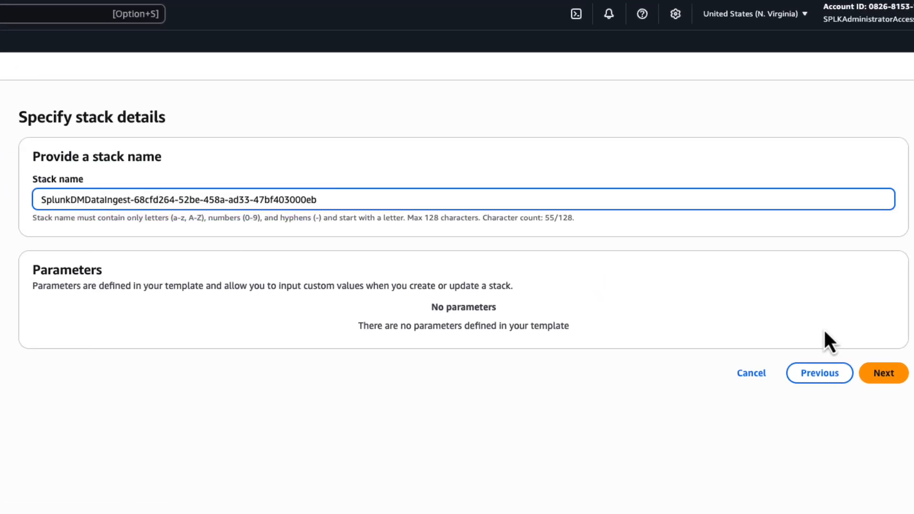
{"action": "left_click", "coordinate": [884, 373]}
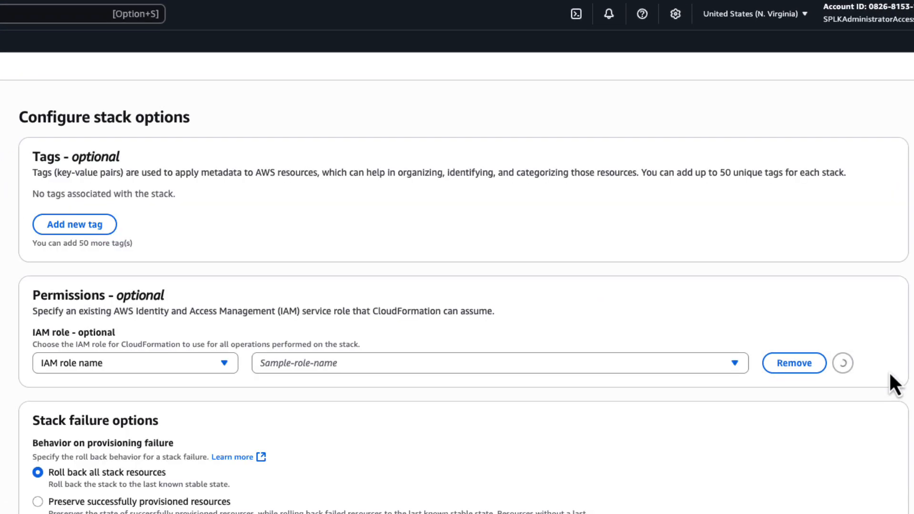
Add a stack tag with the key SplunkDMVersion, copied from the Splunk setup instructions, and the value 1
{"action": "left_click", "coordinate": [85, 226]}
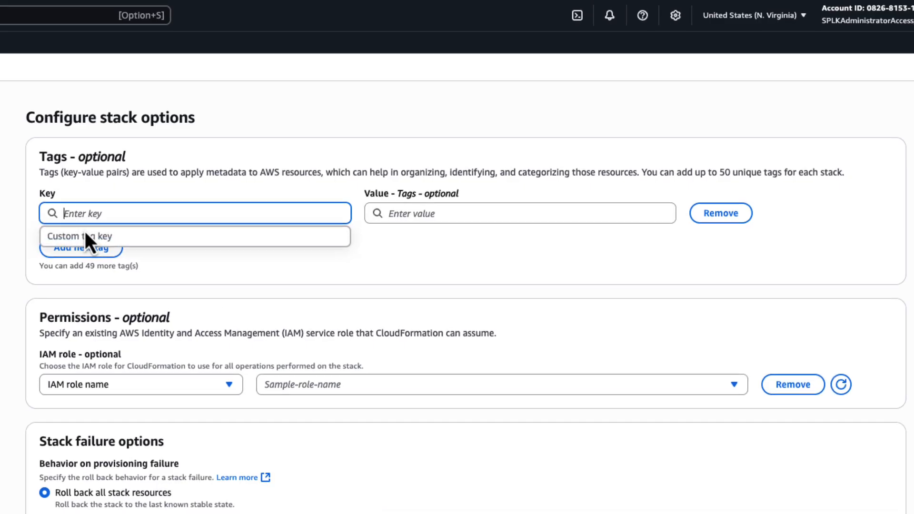
{"action": "left_click", "coordinate": [100, 15]}
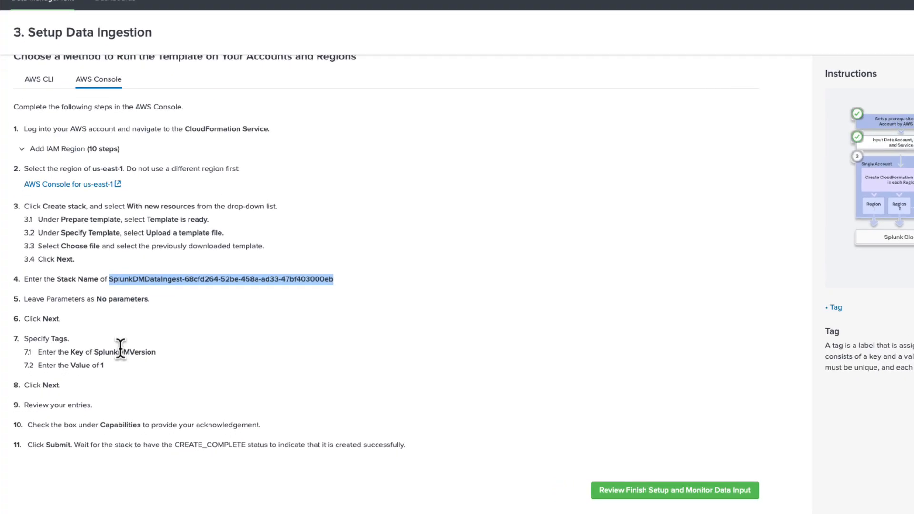
{"action": "double_click", "coordinate": [120, 351]}
{"action": "key", "text": "ctrl+c"}
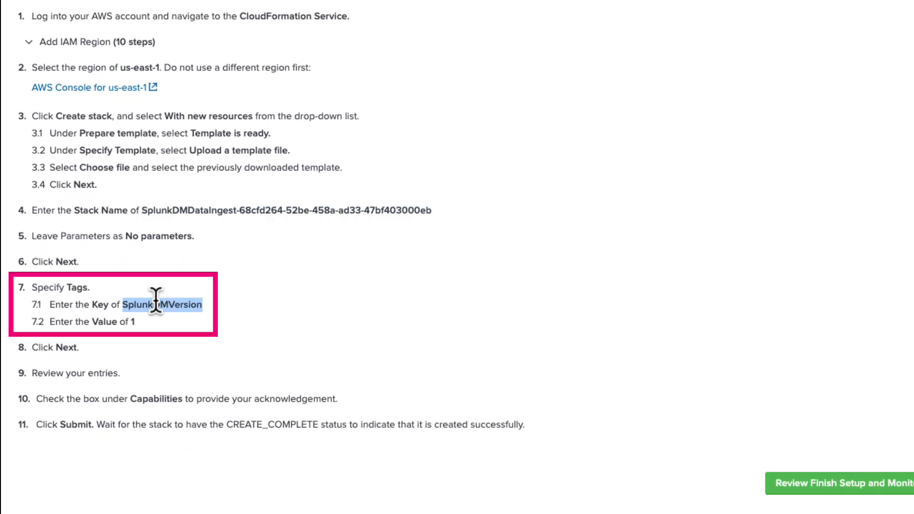
{"action": "left_click", "coordinate": [190, 8]}
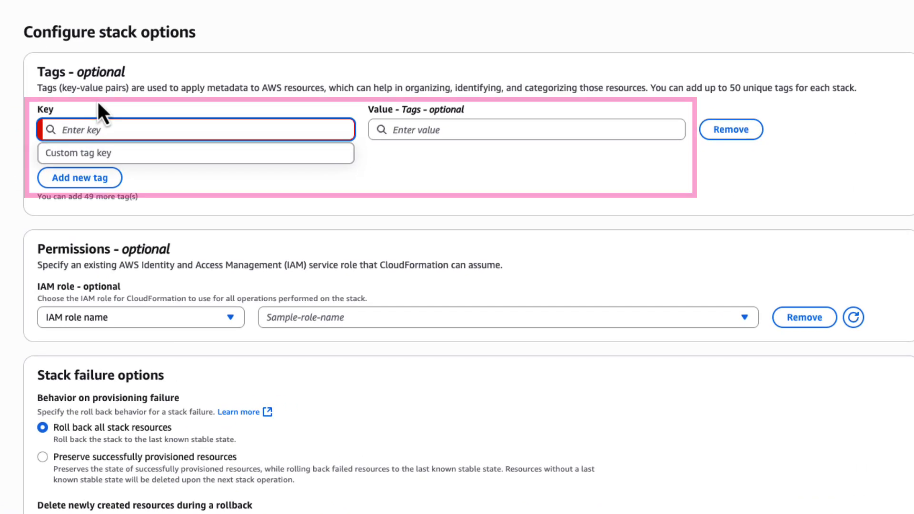
{"action": "key", "text": "ctrl+v"}
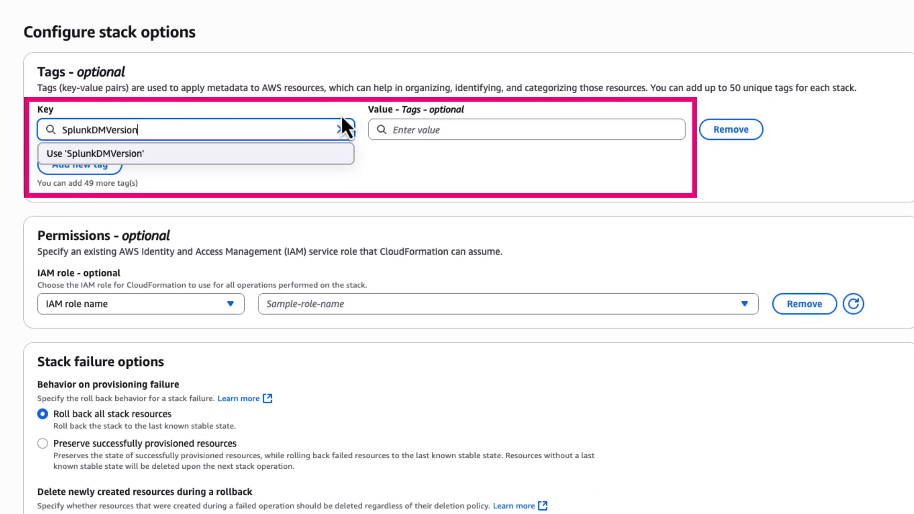
{"action": "left_click", "coordinate": [427, 129]}
{"action": "type", "text": "1"}
{"action": "left_click", "coordinate": [533, 227]}
Acknowledge that CloudFormation might create IAM resources with custom names, then review and submit the stack
{"action": "scroll", "coordinate": [533, 227], "scroll_direction": "down", "scroll_amount": 10}
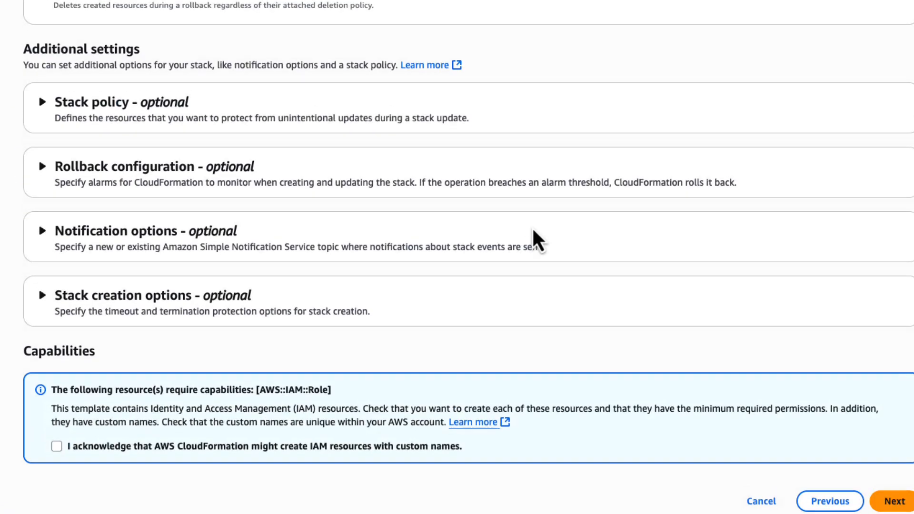
{"action": "left_click", "coordinate": [58, 466]}
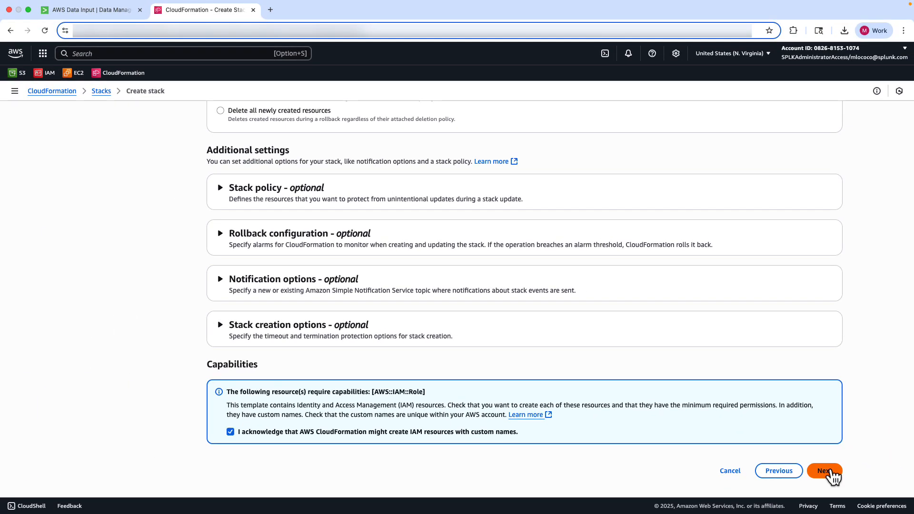
{"action": "left_click", "coordinate": [831, 471]}
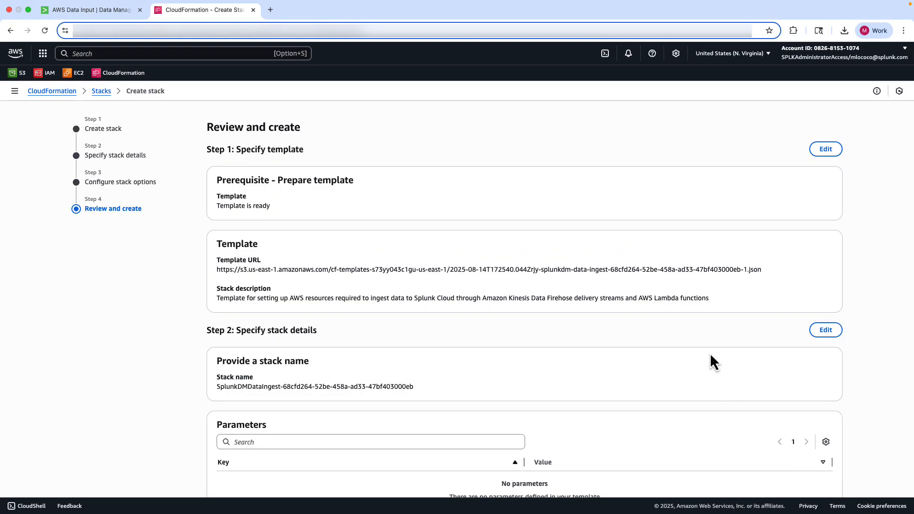
{"action": "scroll", "coordinate": [711, 355], "scroll_direction": "down", "scroll_amount": 15}
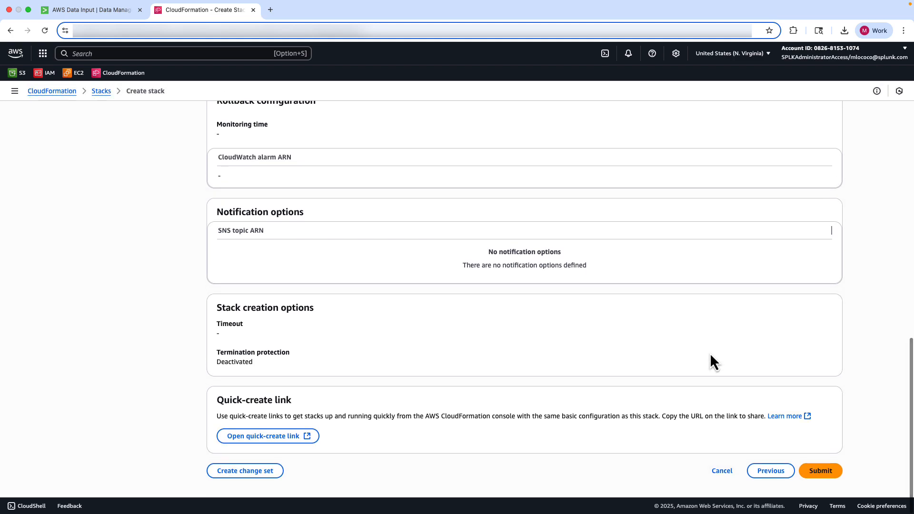
{"action": "left_click", "coordinate": [825, 471]}
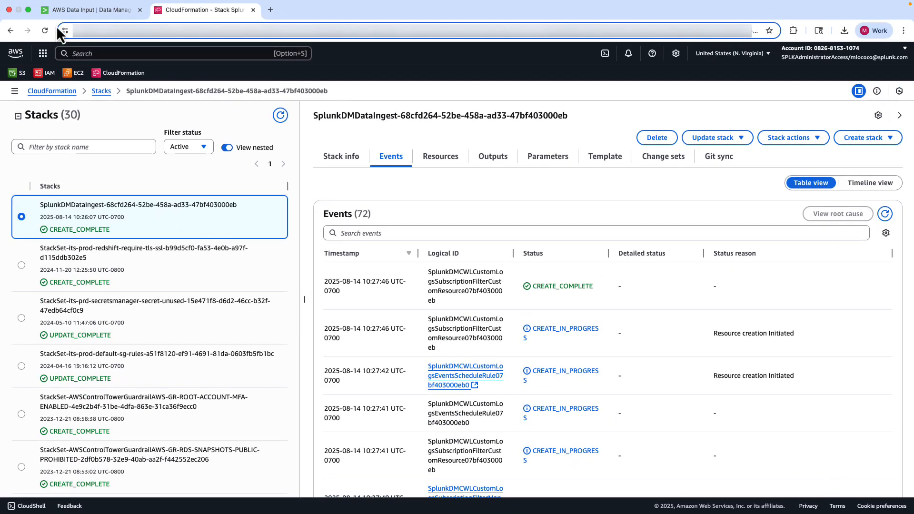
Return to Splunk Data Manager, finish the data input setup, and open the splunklab_cloudwatch input's data in Search
{"action": "left_click", "coordinate": [61, 11]}
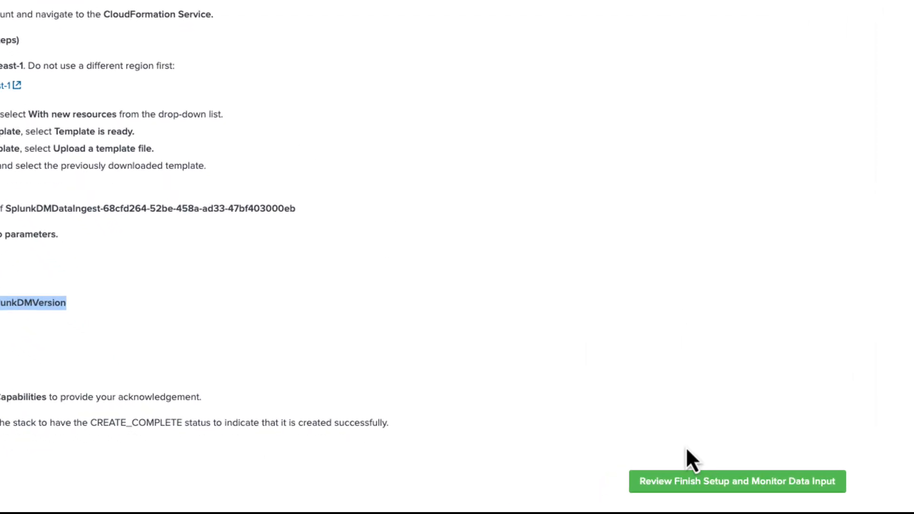
{"action": "left_click", "coordinate": [698, 483]}
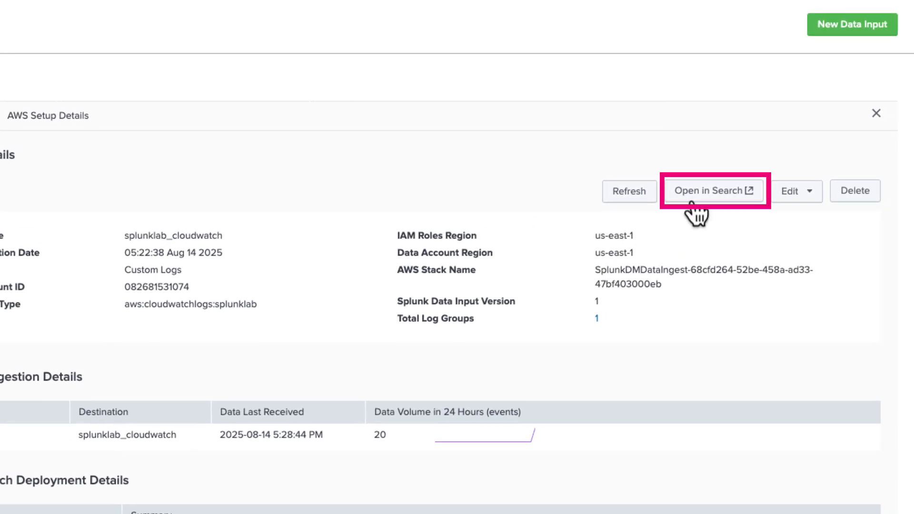
{"action": "left_click", "coordinate": [698, 193]}
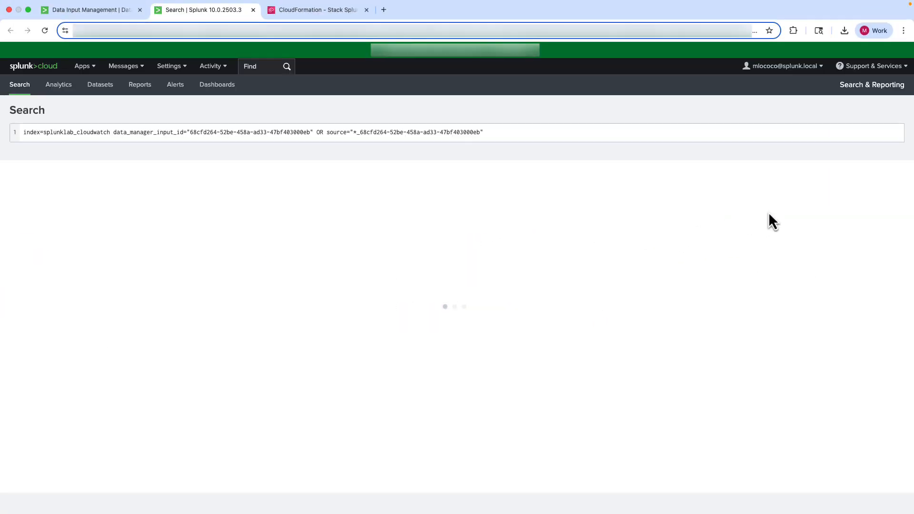